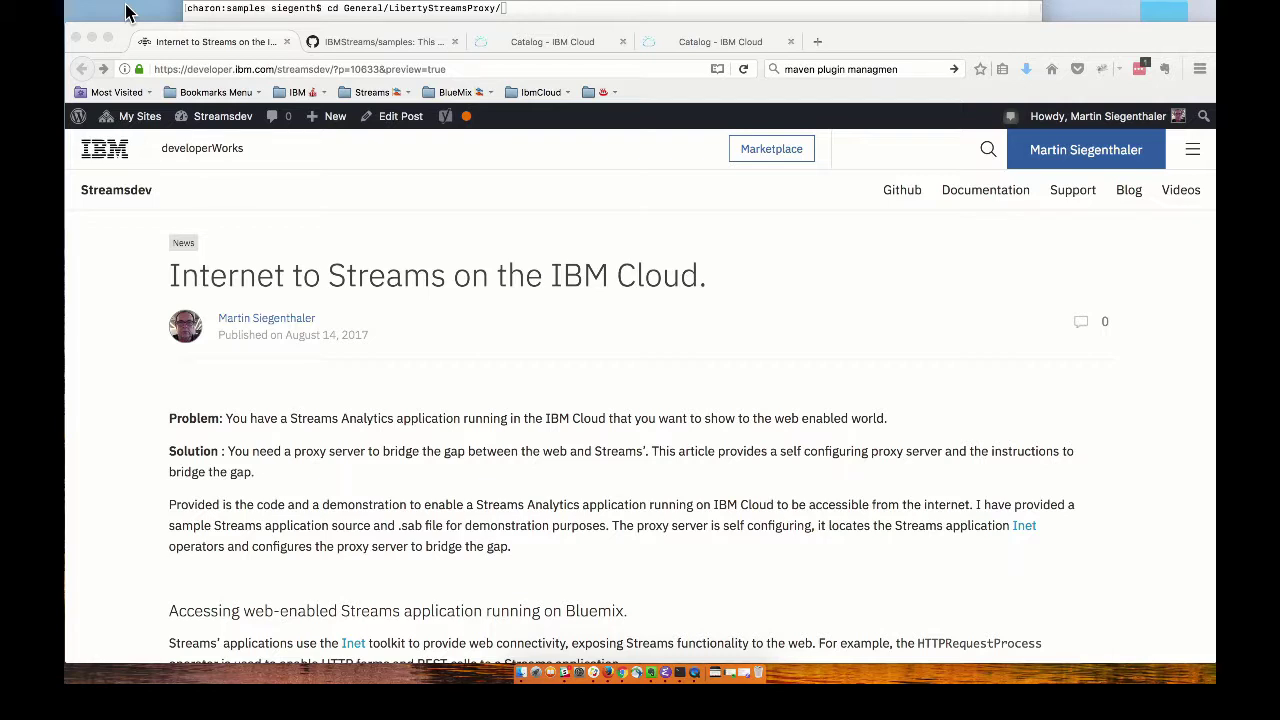
- View the IBMStreams/samples repository, and open the Streaming Analytics service from the catalog's Data & Analytics category
{"action": "left_click", "coordinate": [345, 46]}
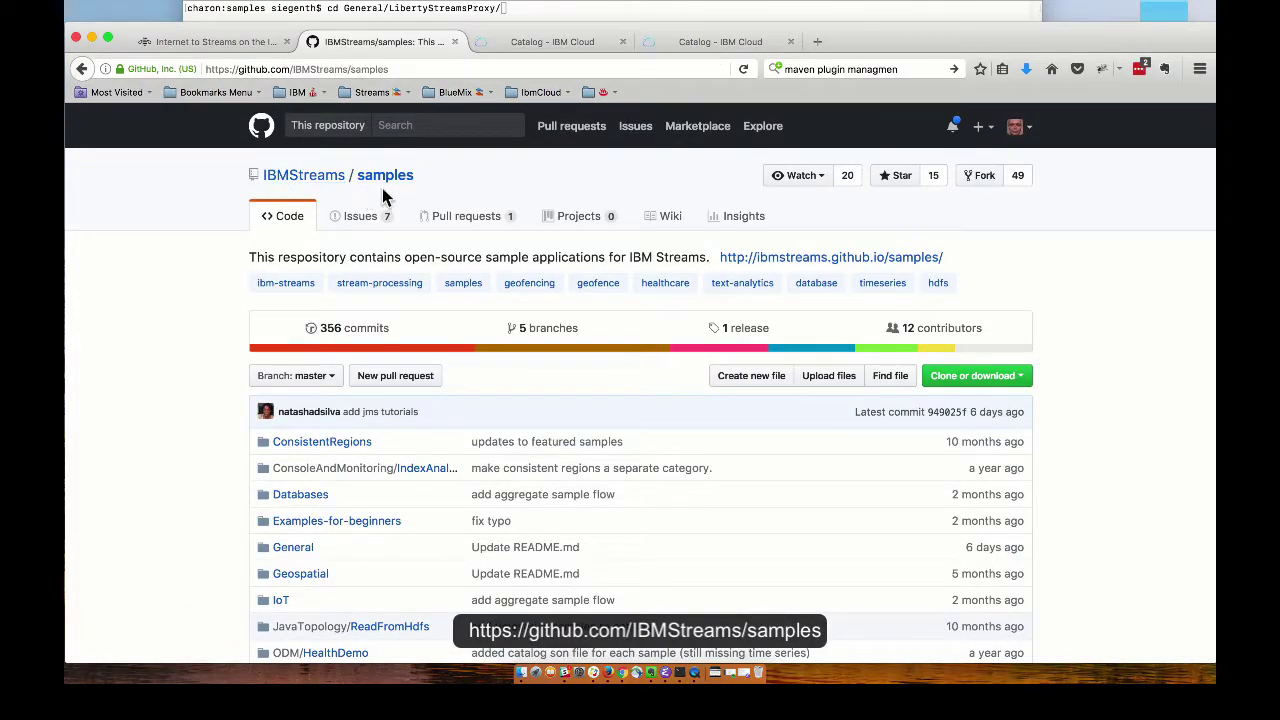
{"action": "left_click", "coordinate": [530, 47]}
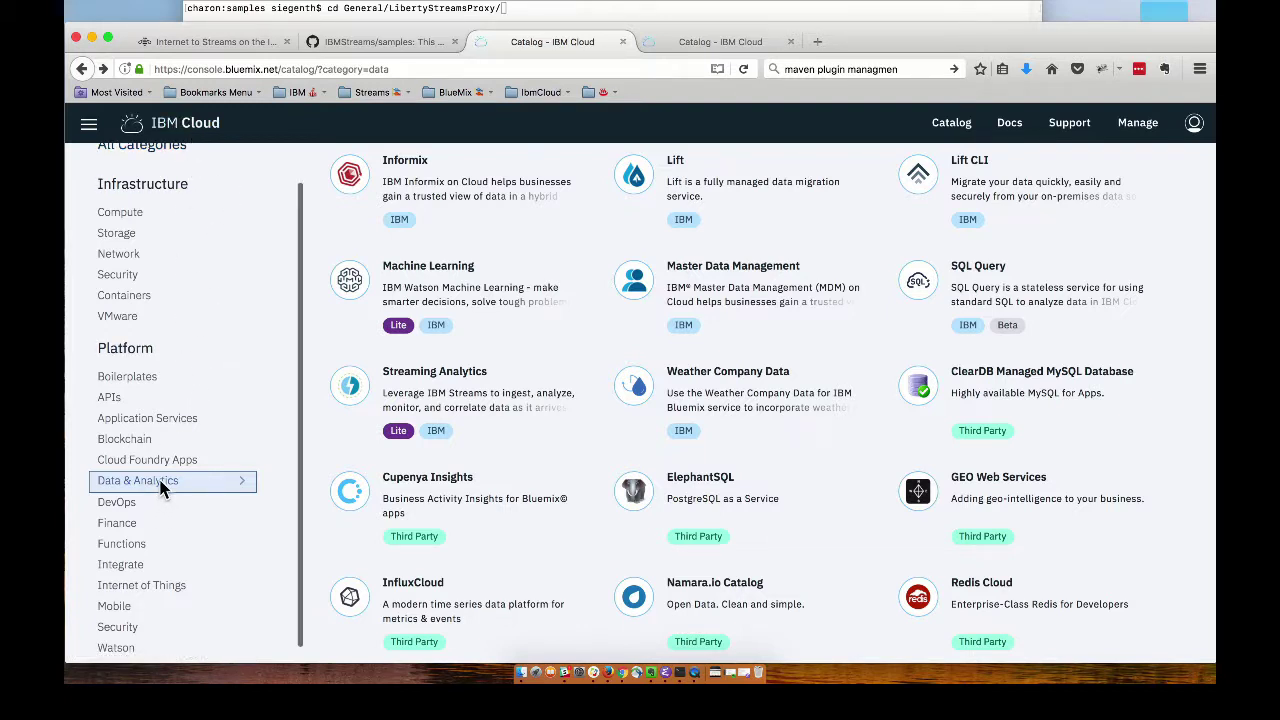
{"action": "scroll", "coordinate": [373, 506], "scroll_direction": "down", "scroll_amount": 3}
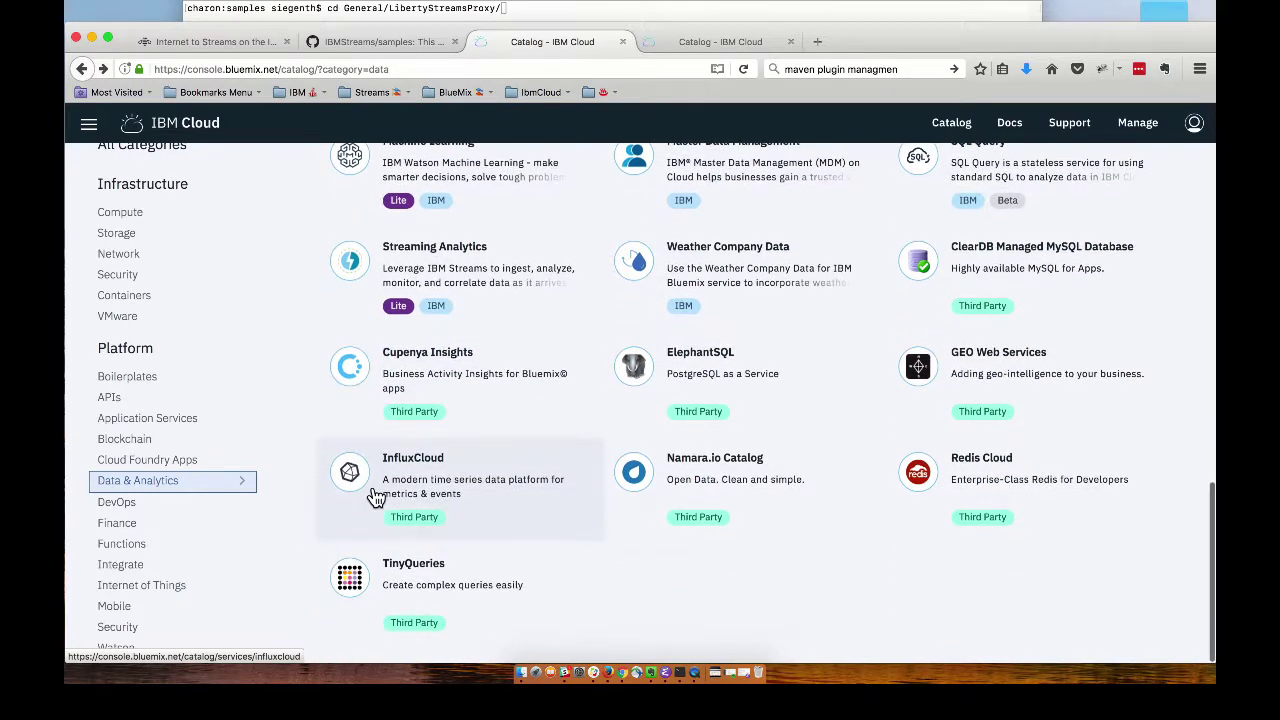
{"action": "left_click", "coordinate": [437, 252]}
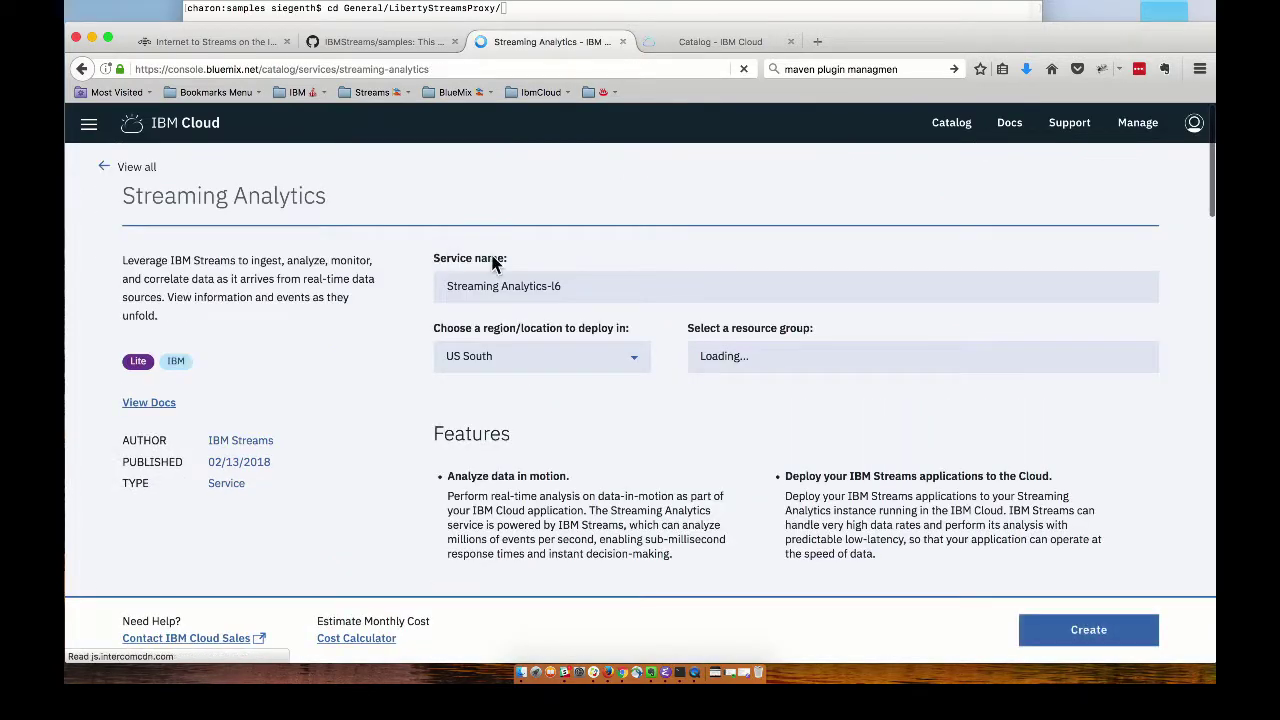
- Name the Streaming Analytics service LibertyRiverAnalytics and create it on the Lite plan in US South
{"action": "triple_click", "coordinate": [526, 287]}
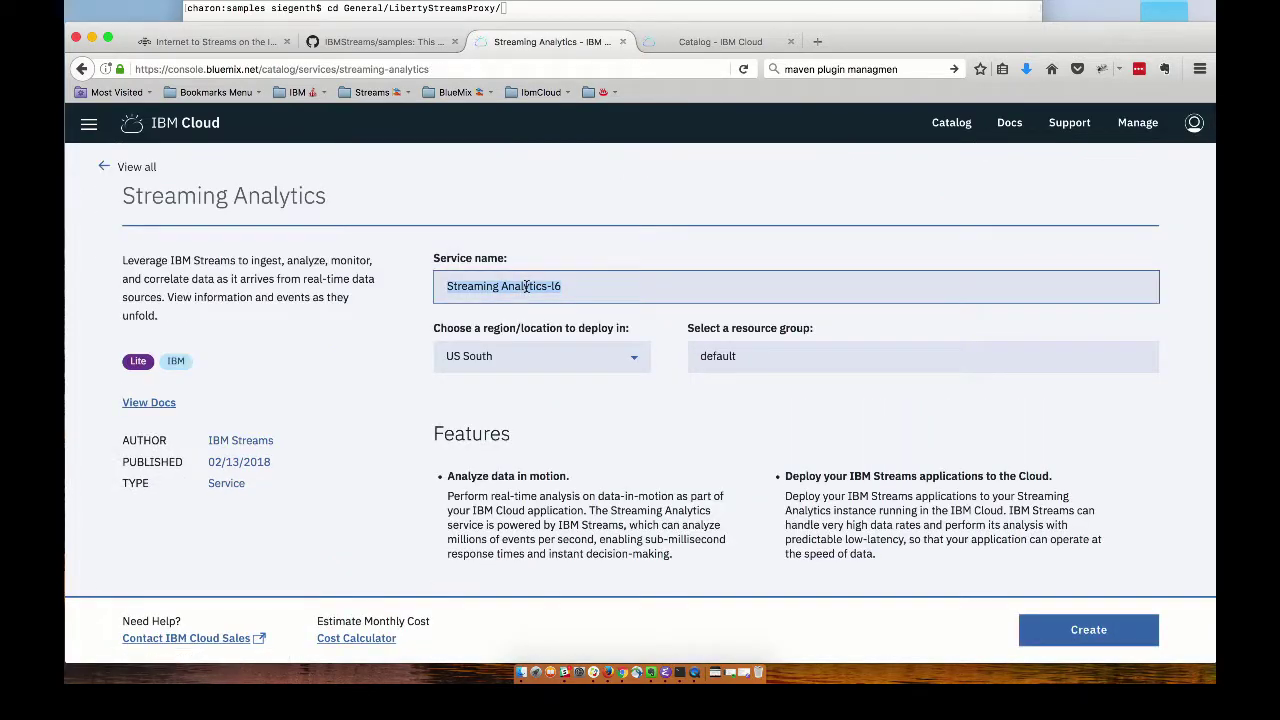
{"action": "type", "text": "Libe"}
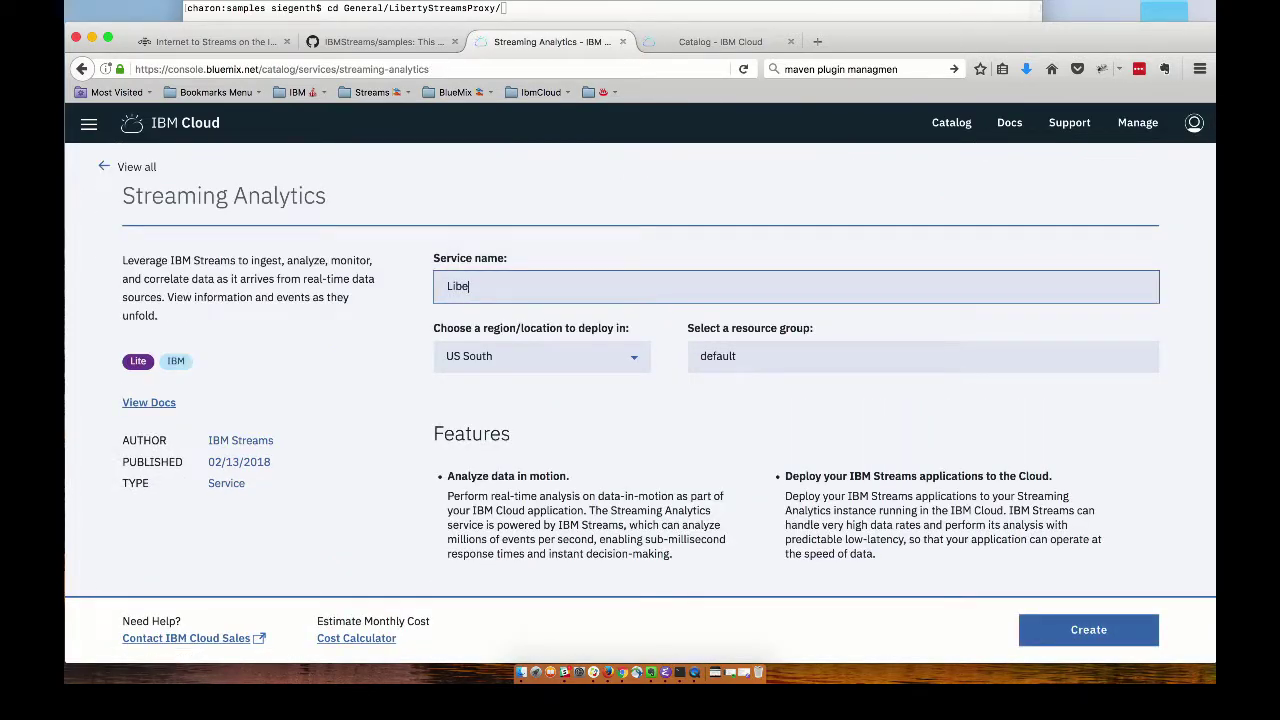
{"action": "type", "text": "rtyRiverAnalytics"}
{"action": "scroll", "coordinate": [937, 456], "scroll_direction": "down", "scroll_amount": 10}
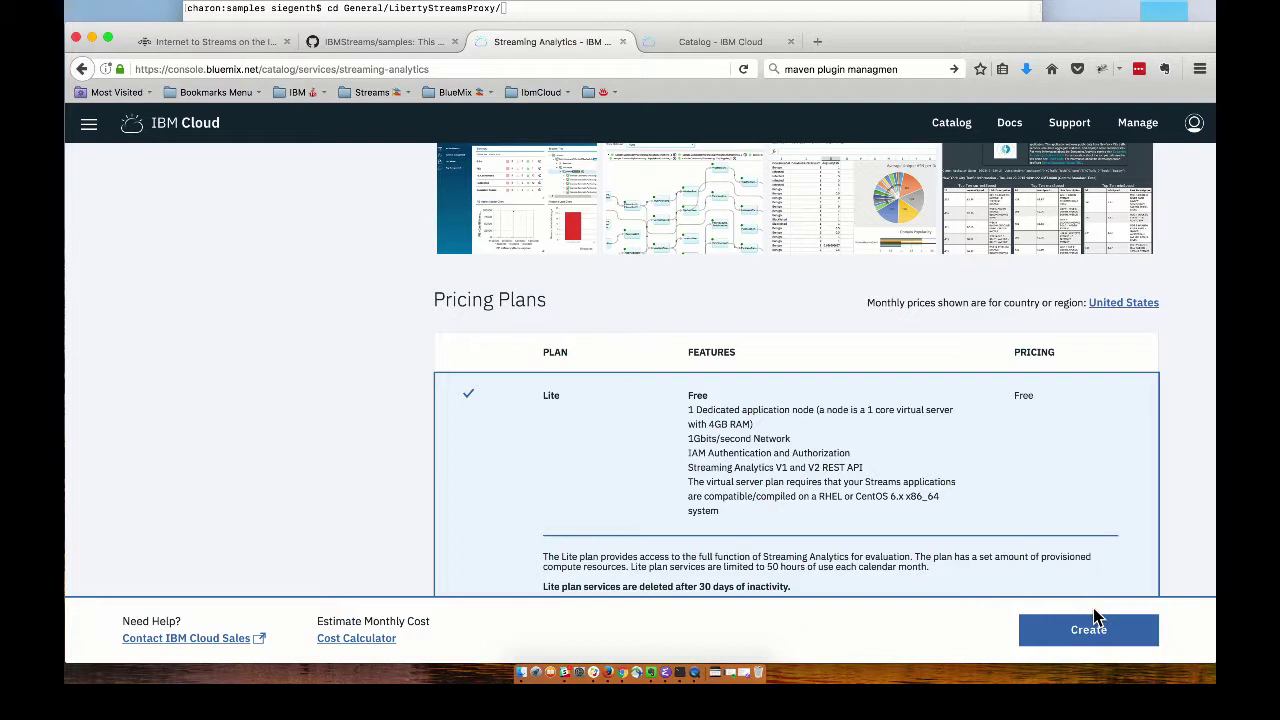
{"action": "left_click", "coordinate": [1088, 640]}
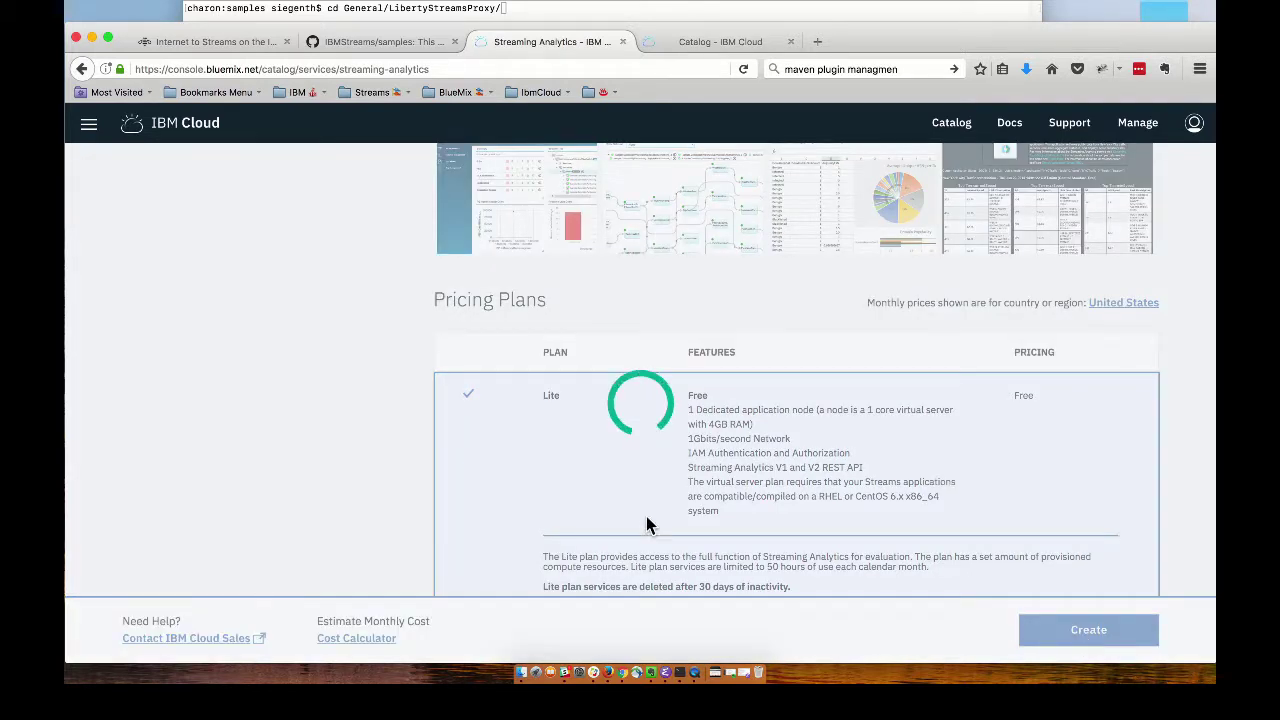
{"action": "scroll", "coordinate": [204, 310], "scroll_direction": "up", "scroll_amount": 10}
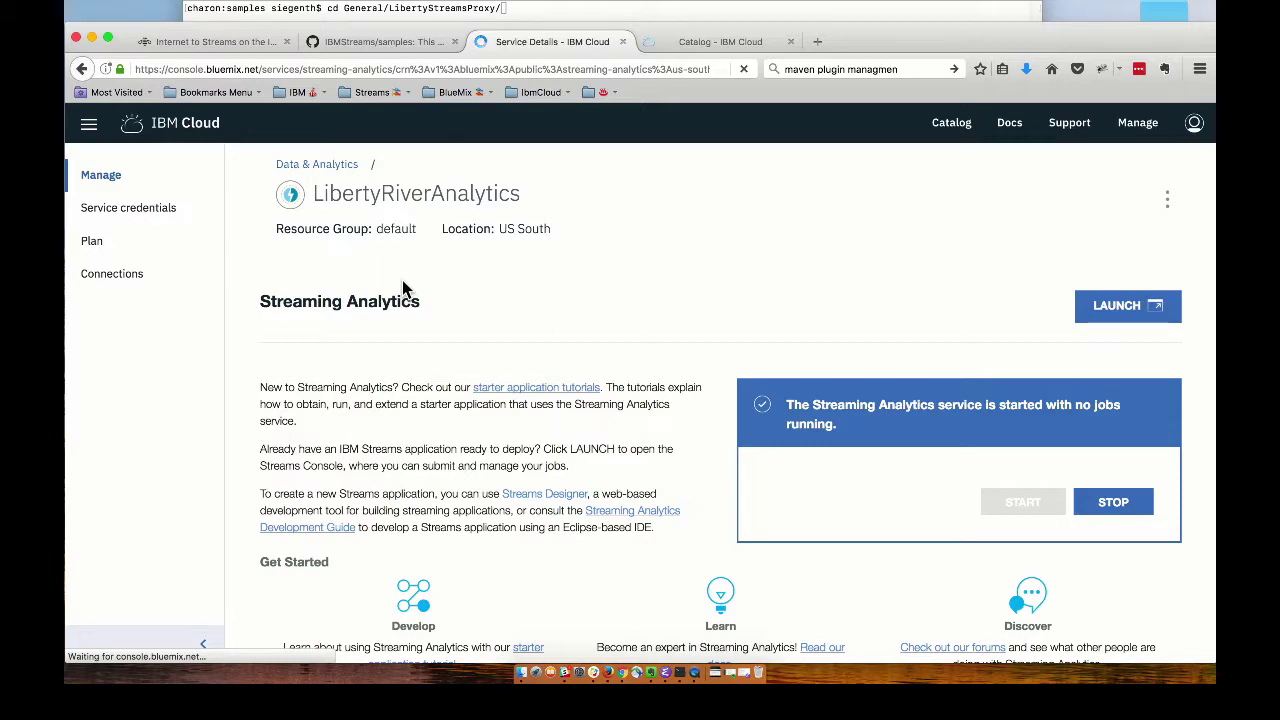
- Create a Liberty for Java Cloud Foundry app named LibertyRiver on mybluemix.net in US South from the catalog
{"action": "left_click", "coordinate": [697, 44]}
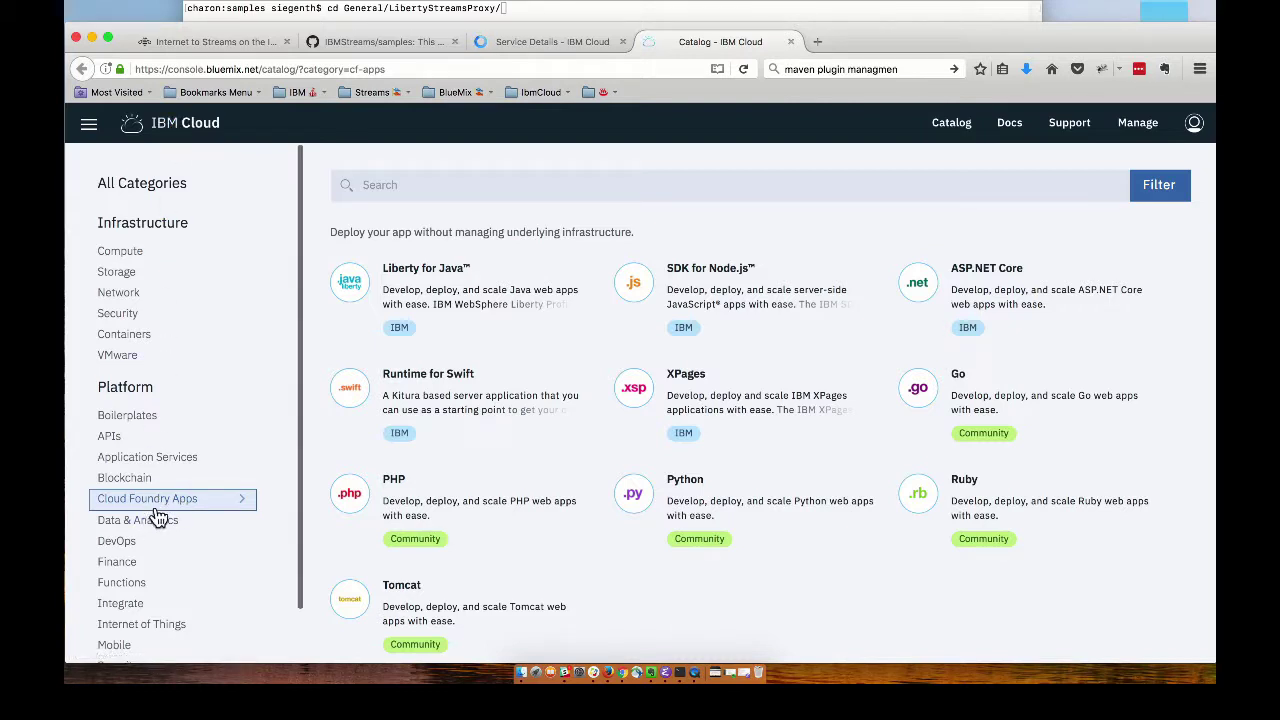
{"action": "left_click", "coordinate": [420, 280]}
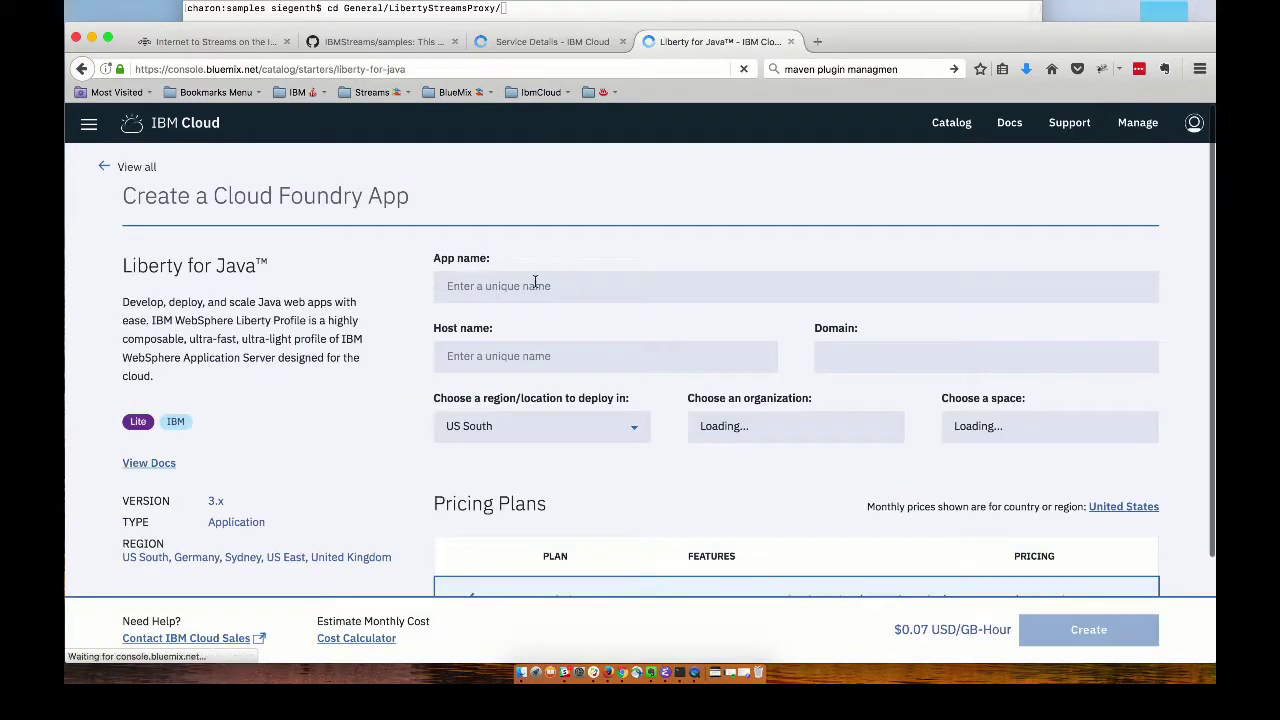
{"action": "left_click", "coordinate": [526, 286]}
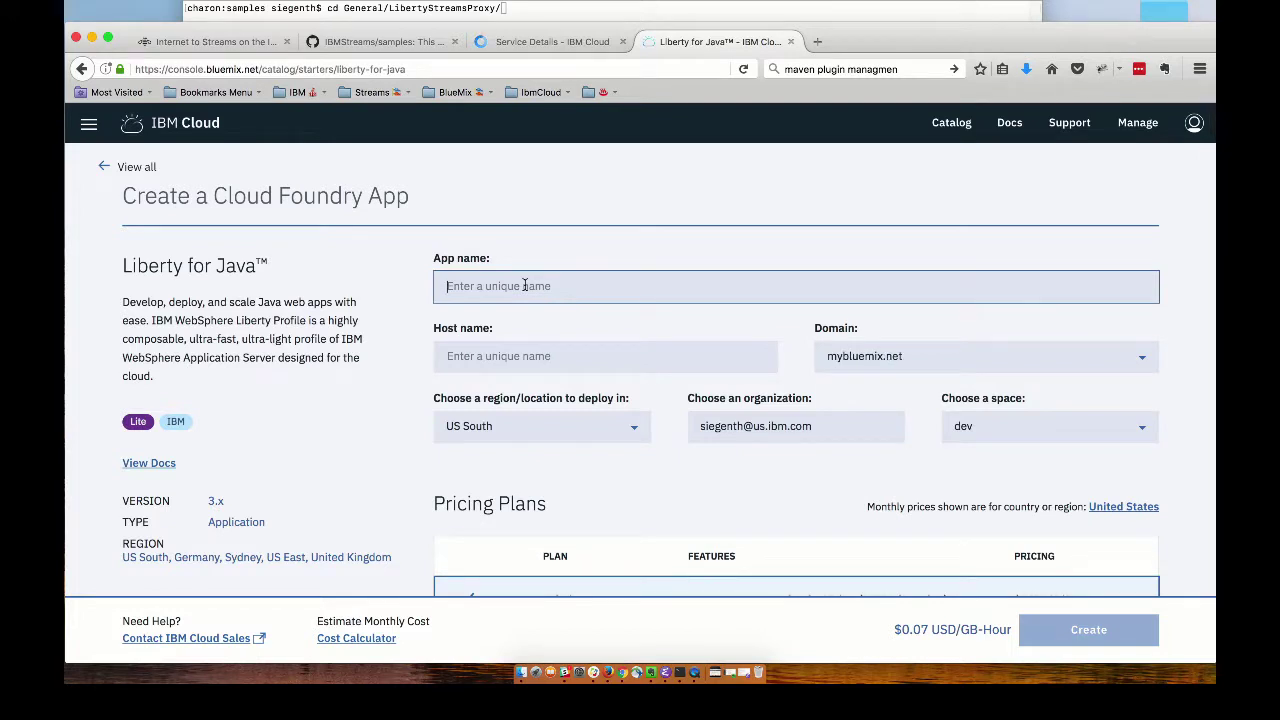
{"action": "type", "text": "Liberty"}
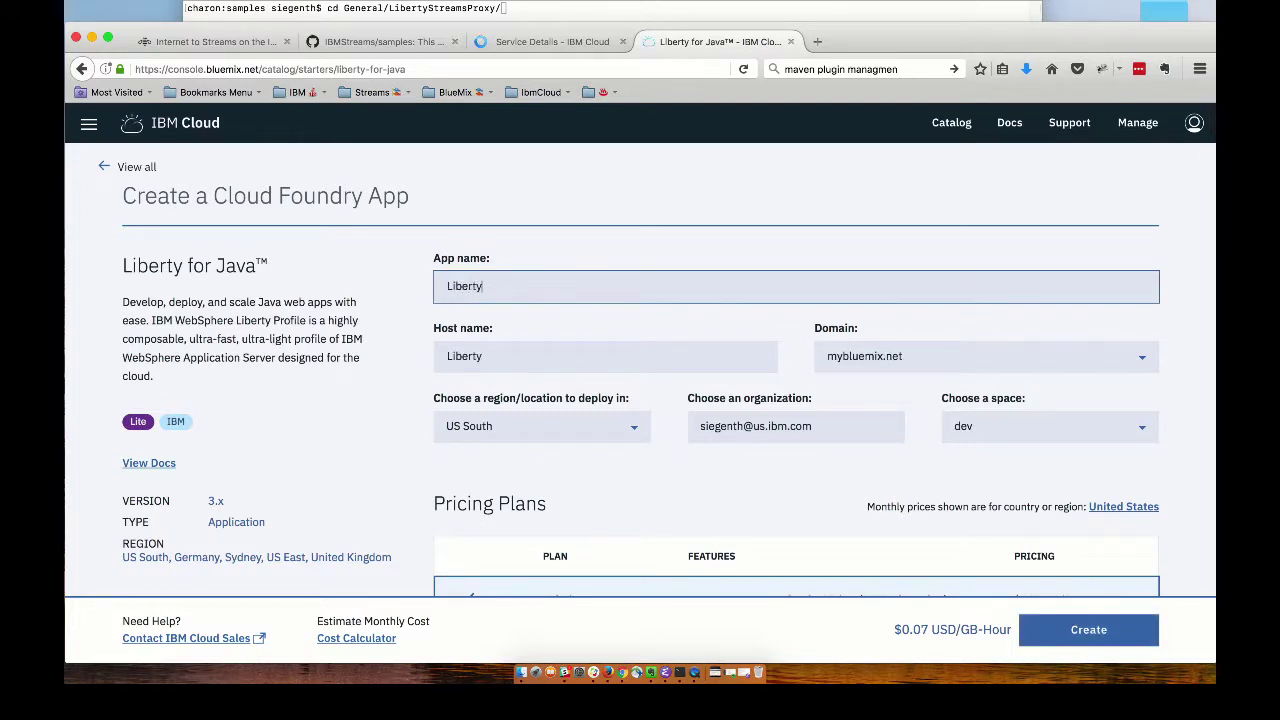
{"action": "type", "text": "River"}
{"action": "scroll", "coordinate": [812, 536], "scroll_direction": "down", "scroll_amount": 3}
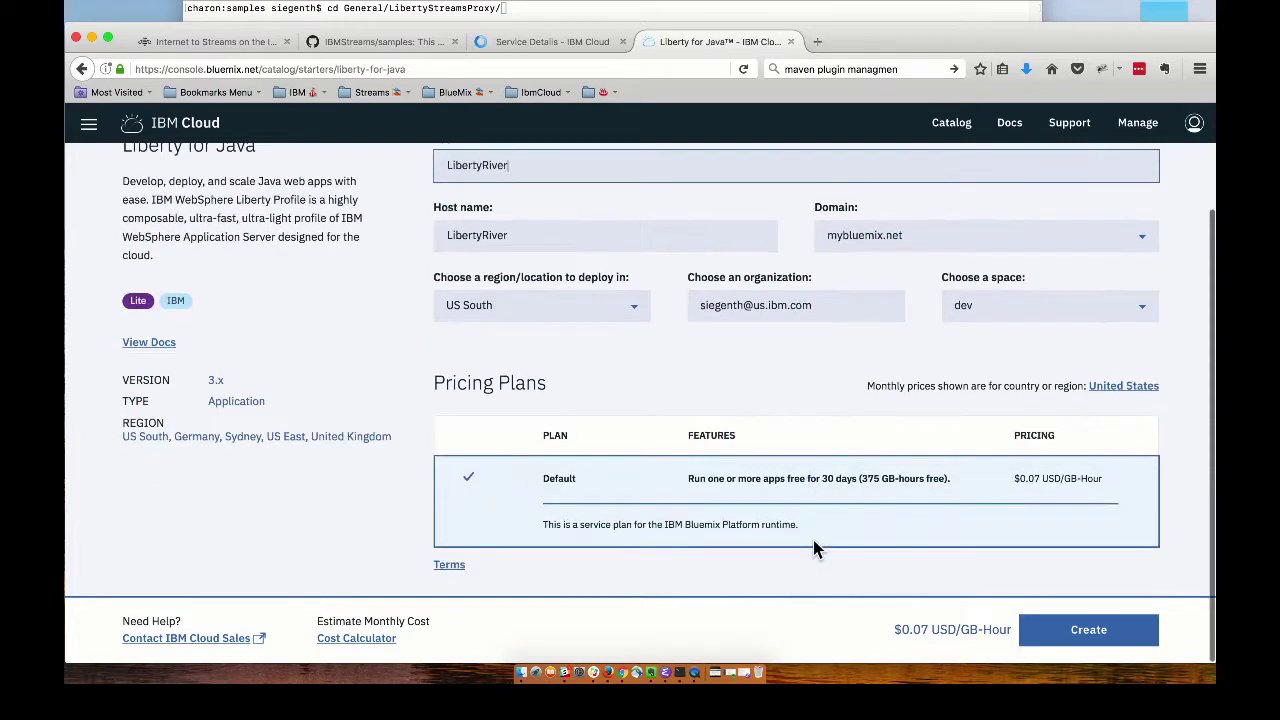
{"action": "scroll", "coordinate": [918, 418], "scroll_direction": "up", "scroll_amount": 3}
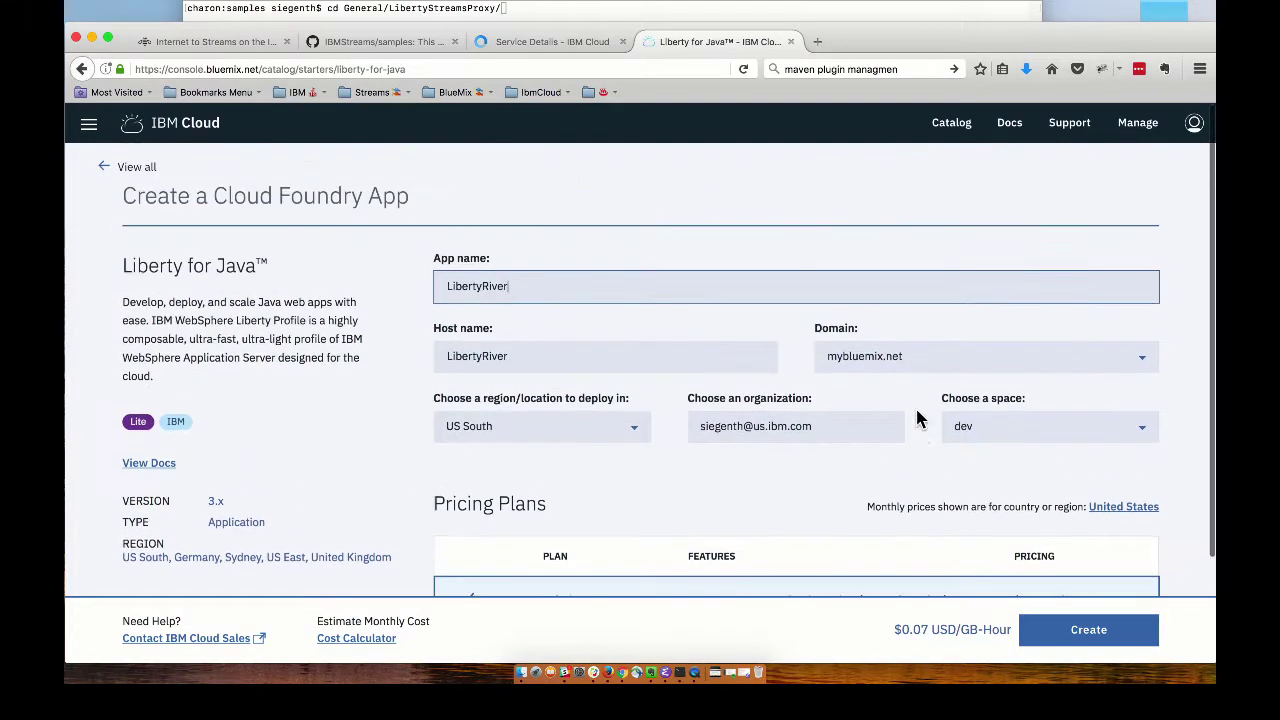
{"action": "left_click", "coordinate": [1095, 634]}
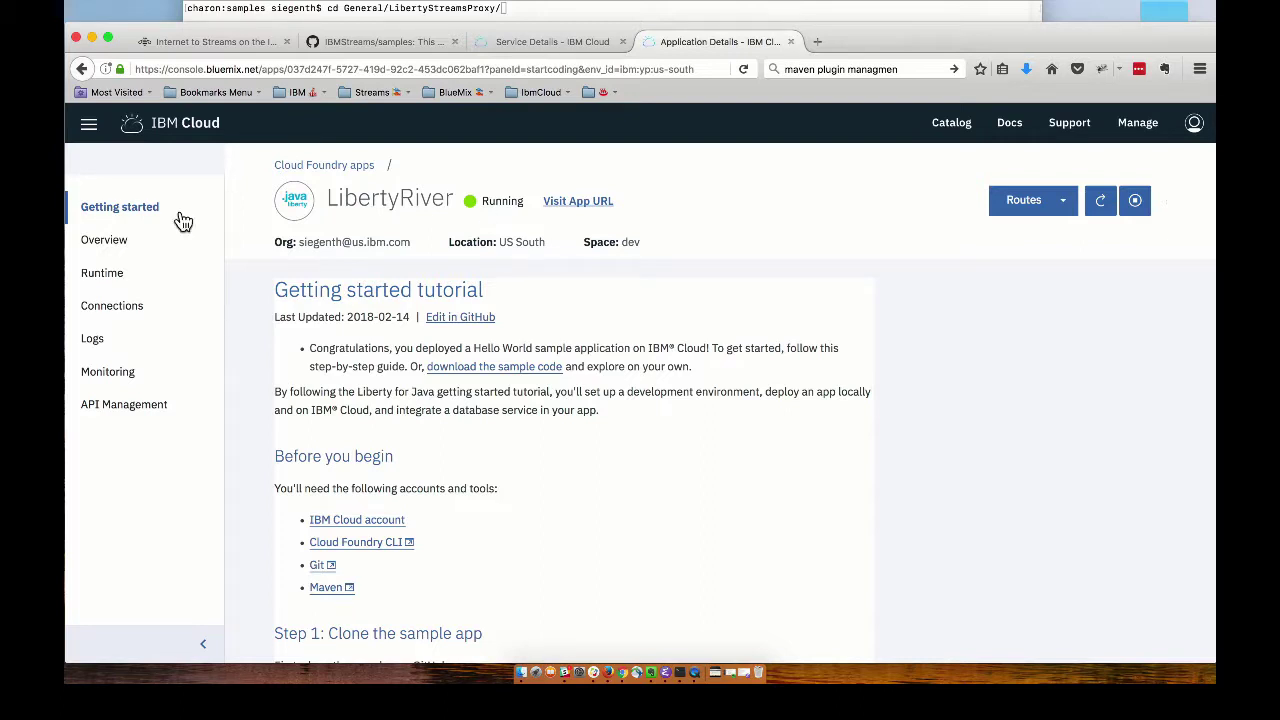
- Connect the LibertyRiver app to the LibertyRiverAnalytics service with the Manager role and an auto-generated service ID, and restage the app
{"action": "left_click", "coordinate": [113, 306]}
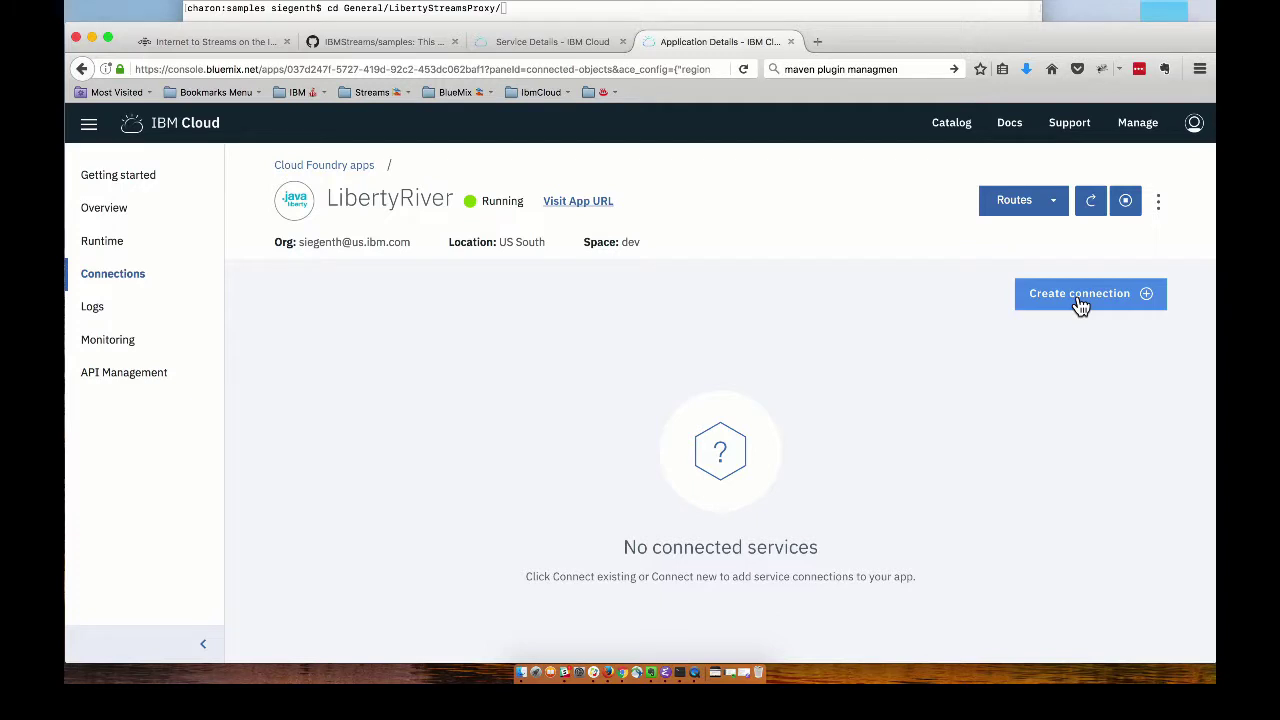
{"action": "left_click", "coordinate": [1080, 305]}
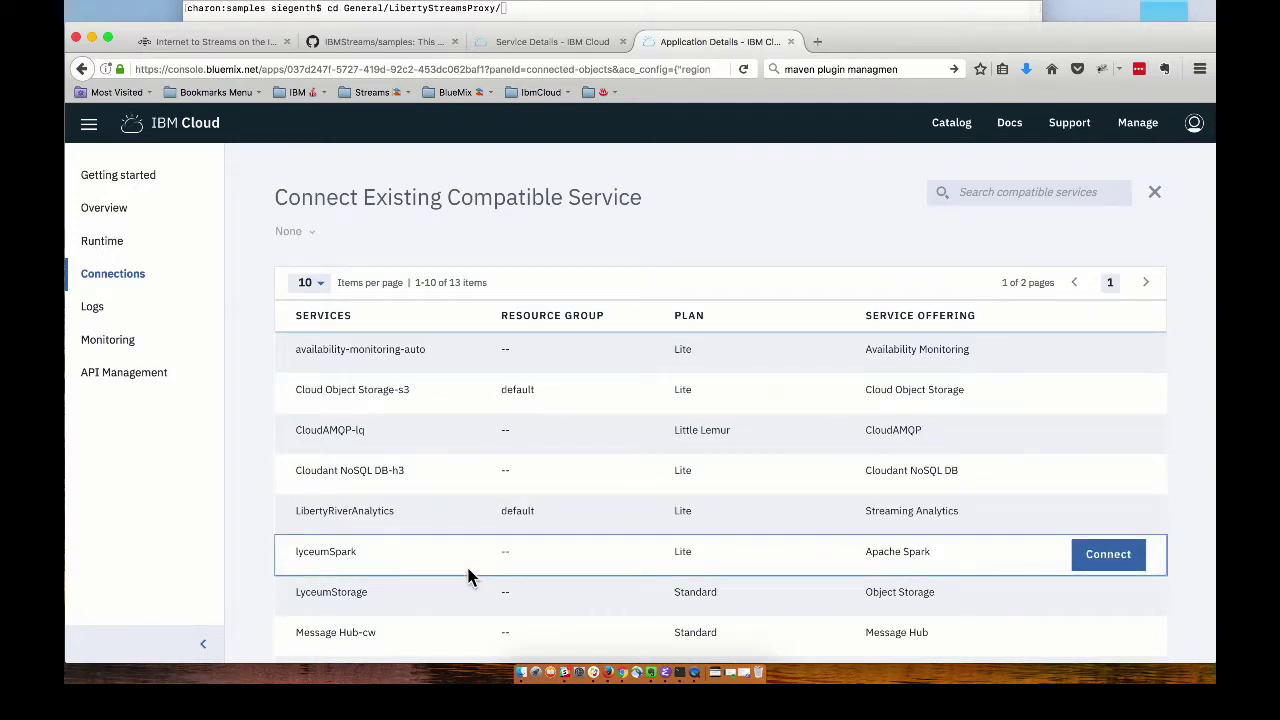
{"action": "mouse_move", "coordinate": [403, 526]}
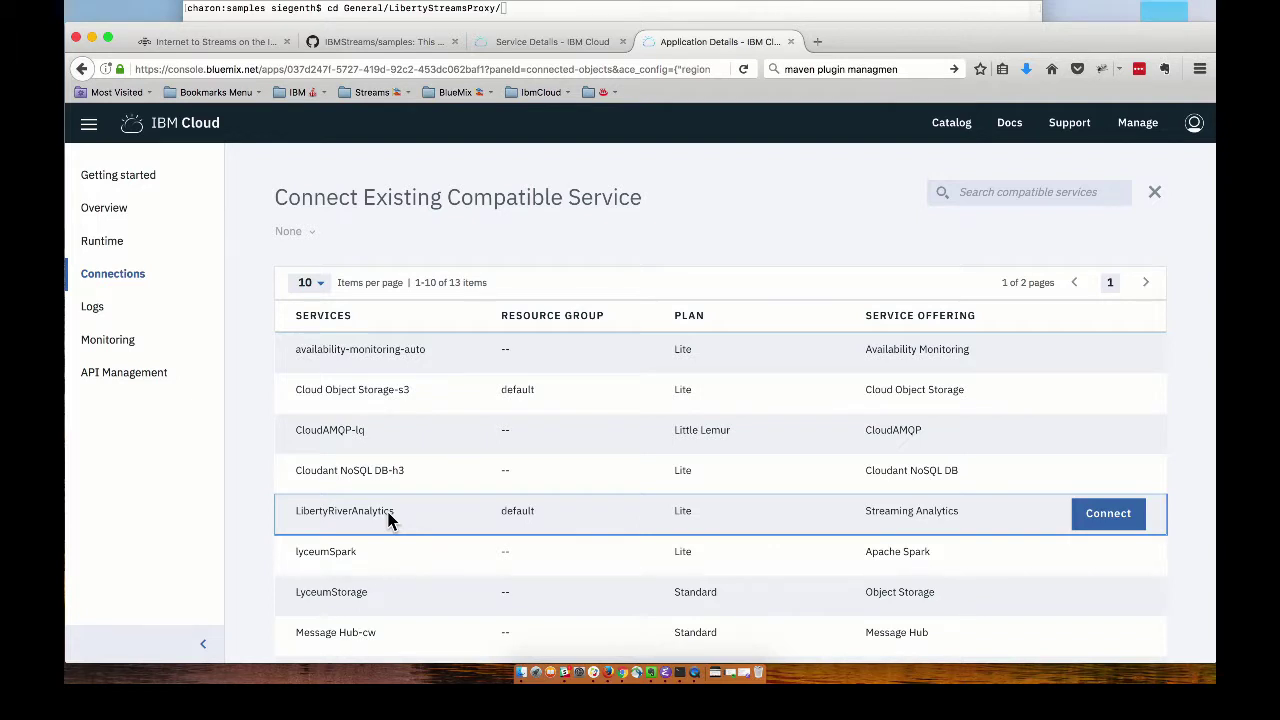
{"action": "left_click", "coordinate": [1105, 515]}
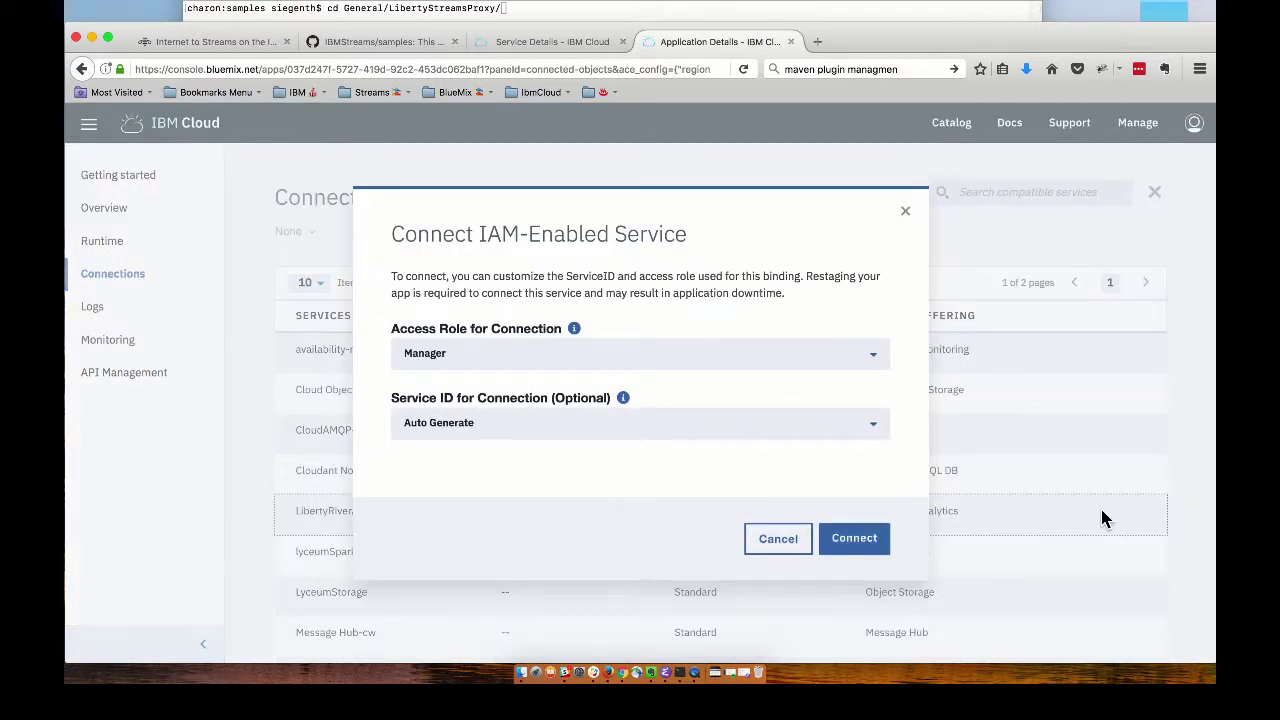
{"action": "left_click", "coordinate": [852, 545]}
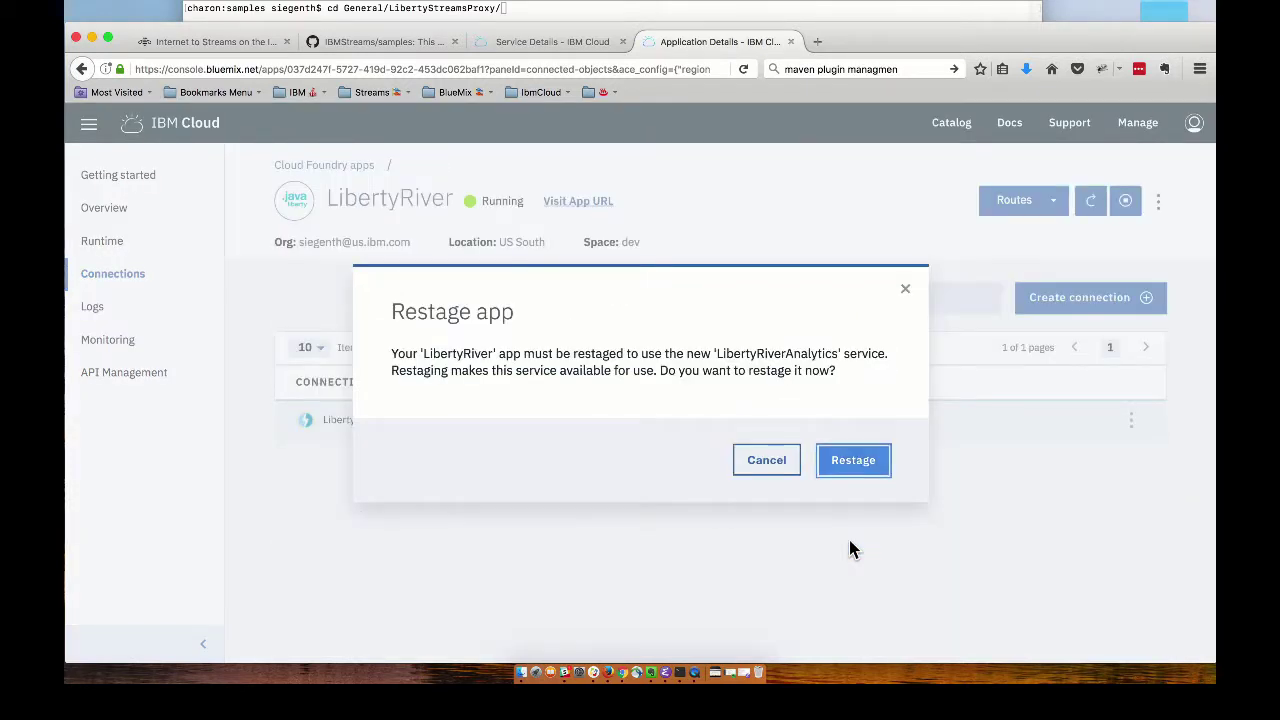
{"action": "left_click", "coordinate": [852, 462]}
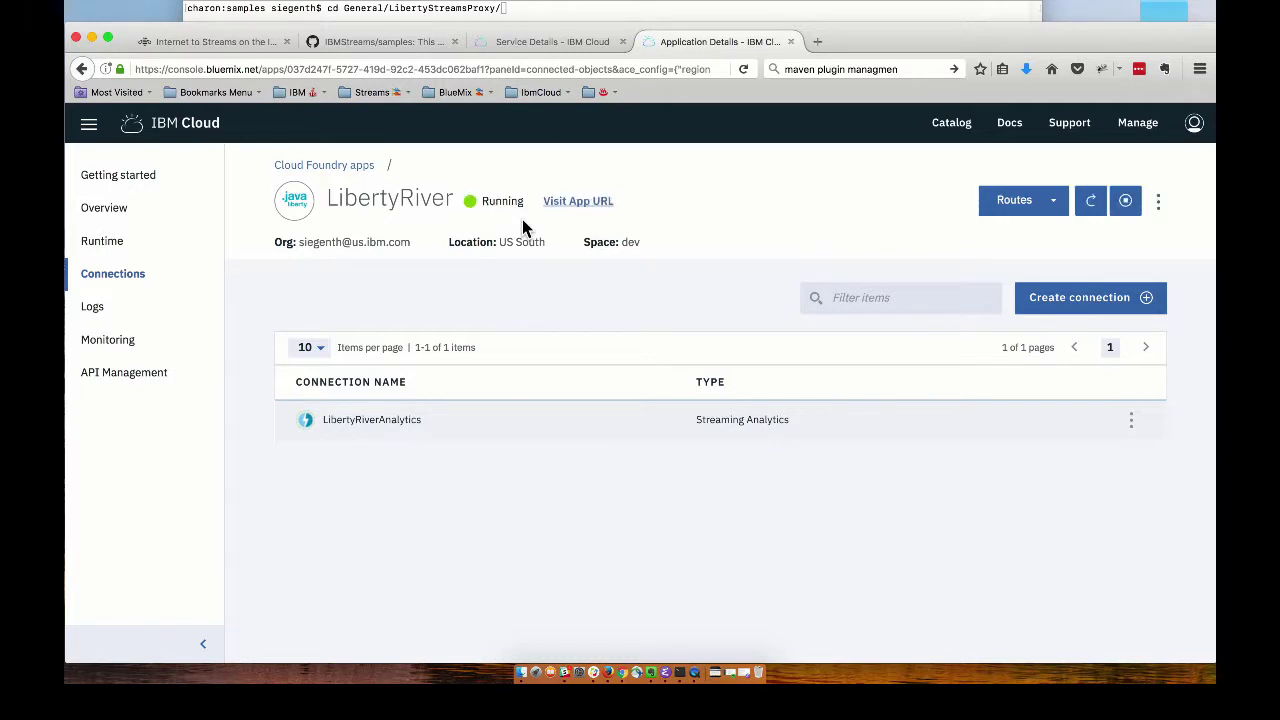
- Open the original LibertyRiverAnalytics service from the app's connections and launch its Streams Console
{"action": "left_click", "coordinate": [368, 426]}
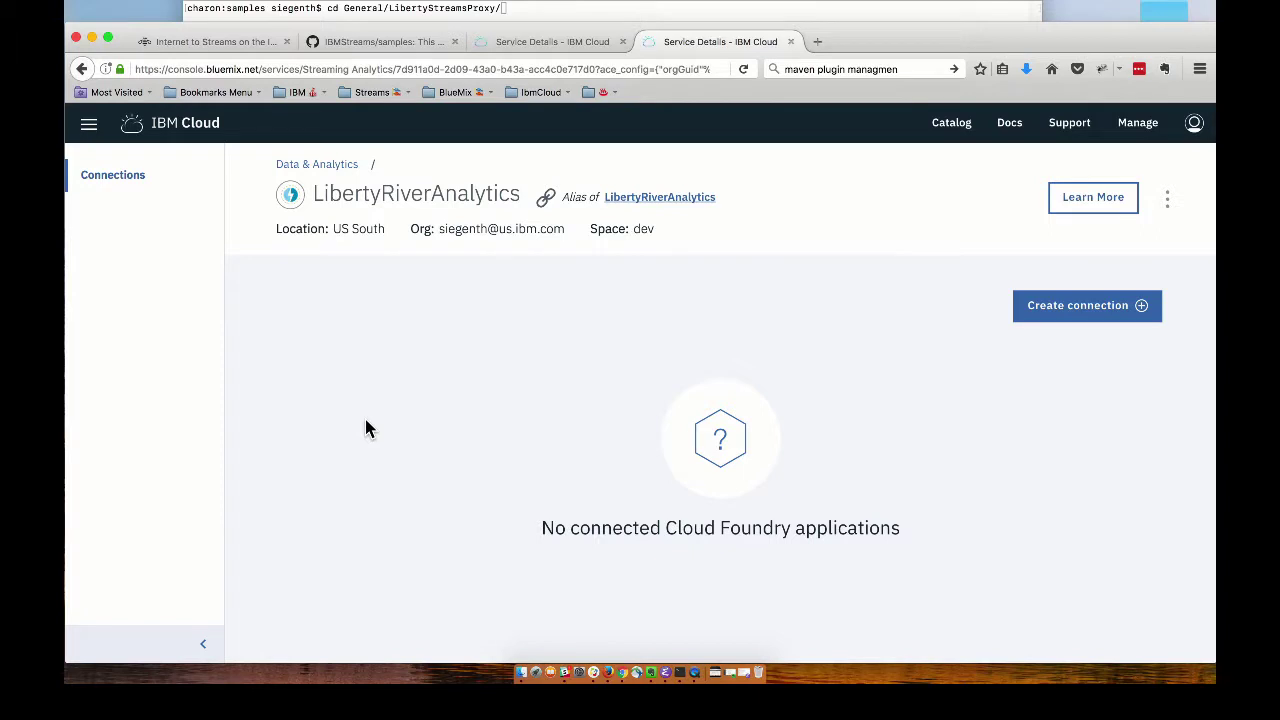
{"action": "left_click", "coordinate": [662, 203]}
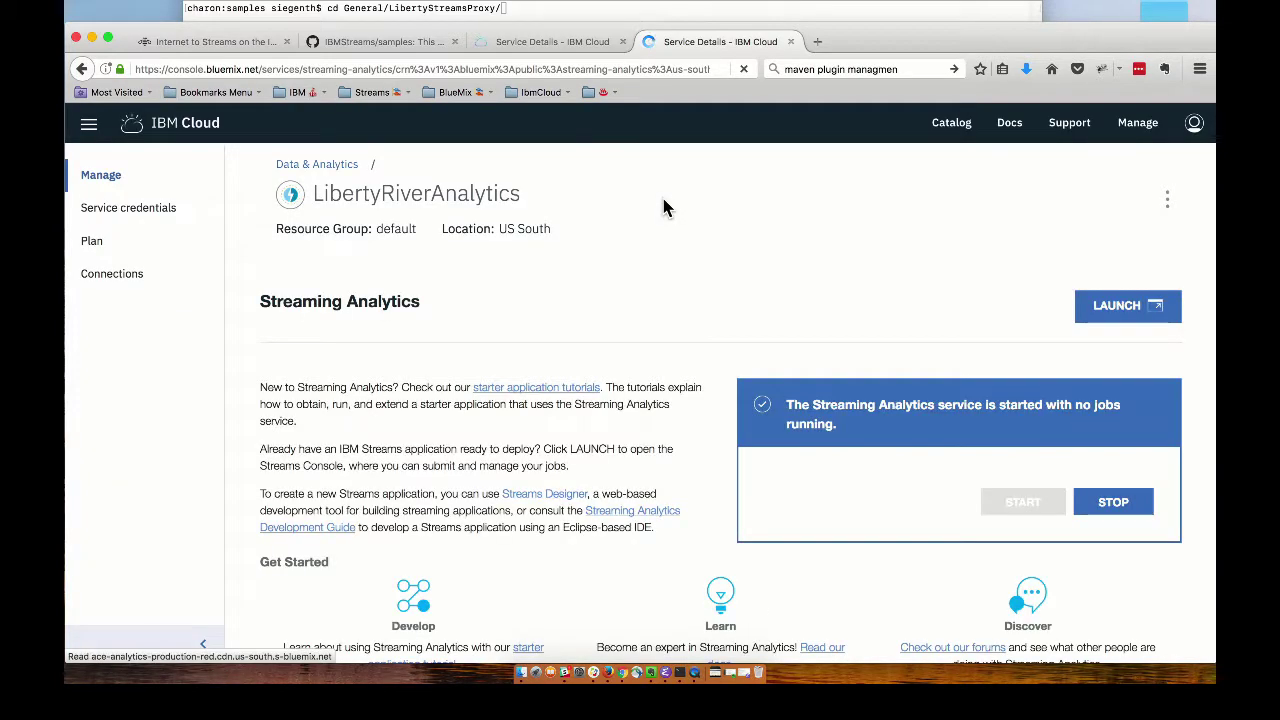
{"action": "left_click", "coordinate": [1143, 310]}
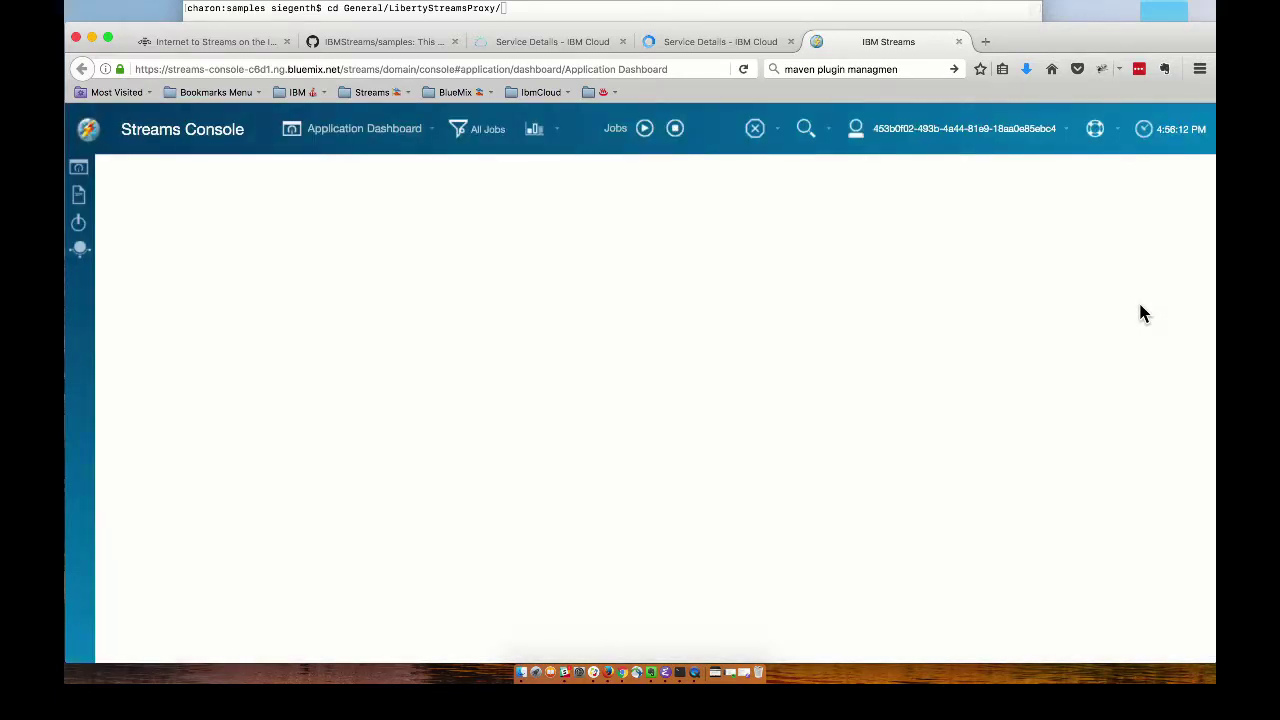
- Submit a new streams job using the local application bundle UpperRestRH6.sab
{"action": "left_click", "coordinate": [643, 130]}
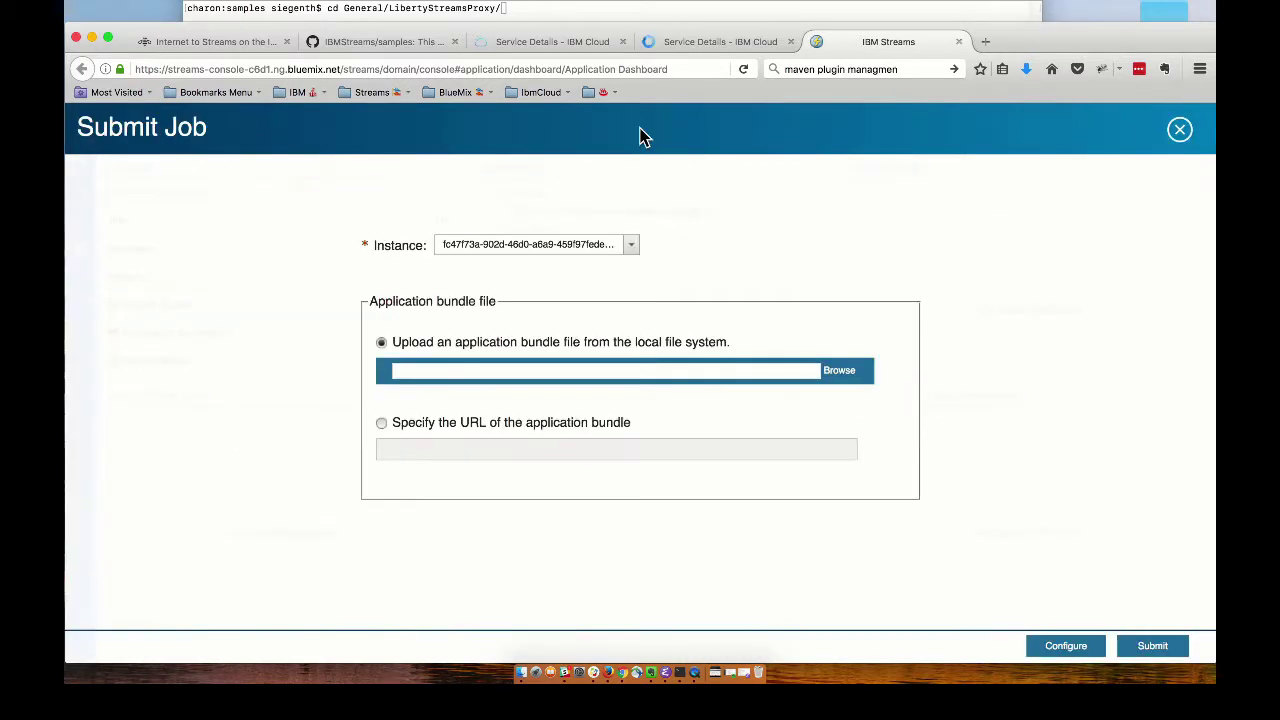
{"action": "left_click", "coordinate": [836, 376]}
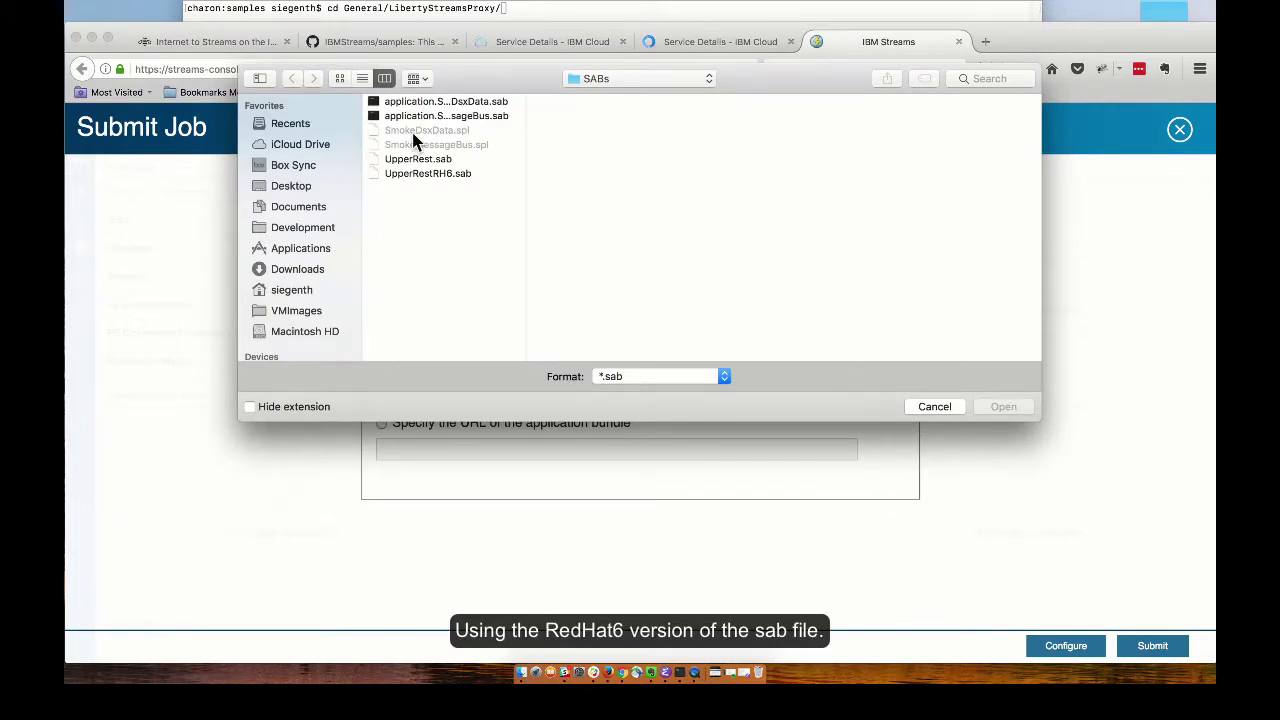
{"action": "left_click", "coordinate": [443, 175]}
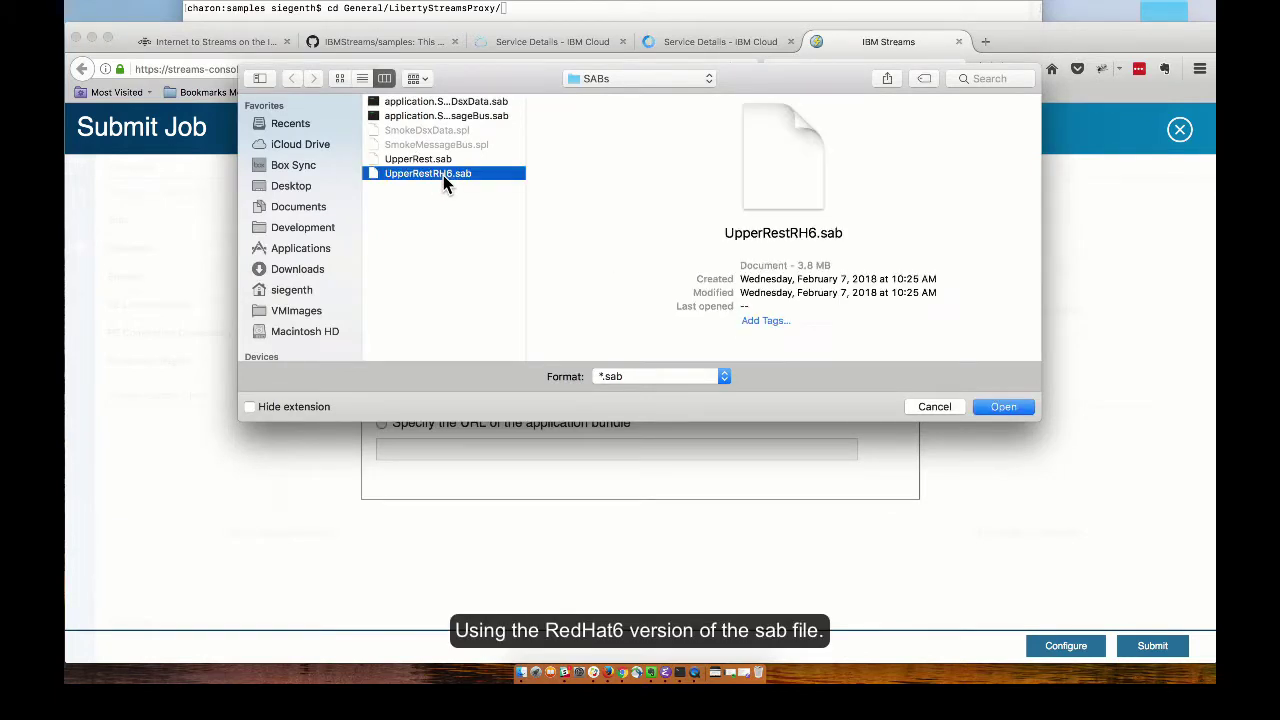
{"action": "left_click", "coordinate": [1003, 407]}
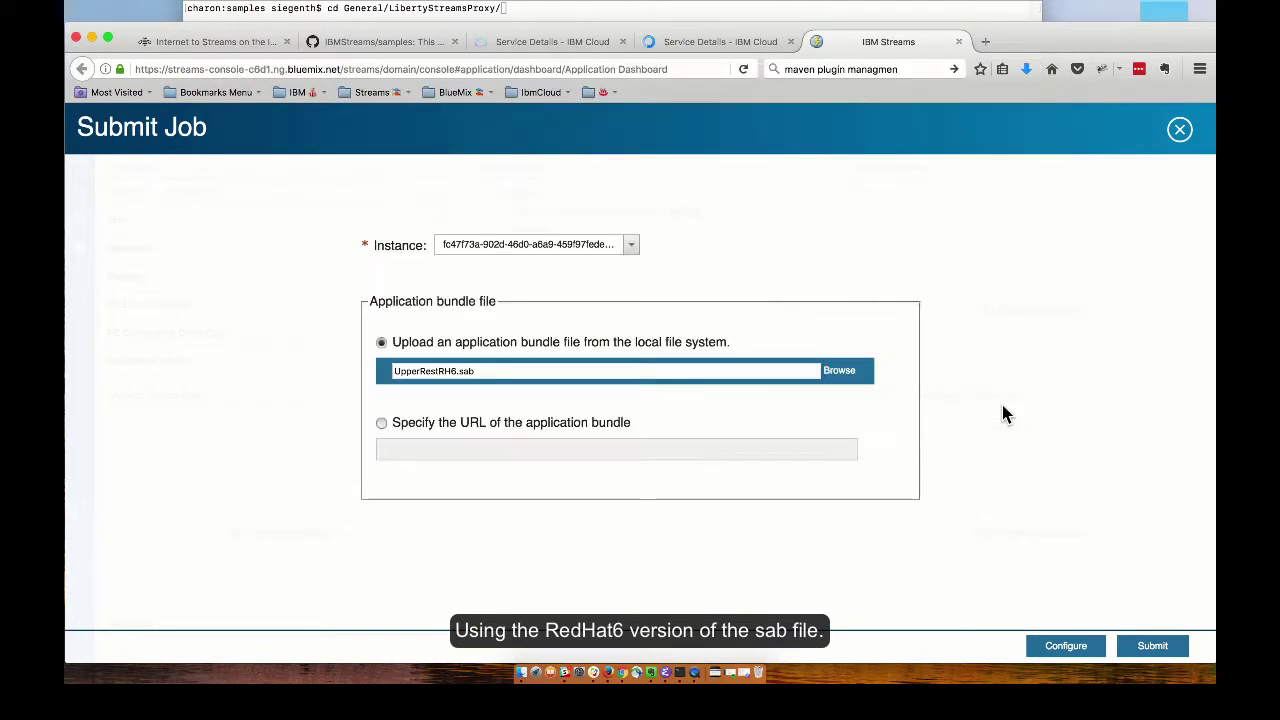
{"action": "left_click", "coordinate": [1151, 645]}
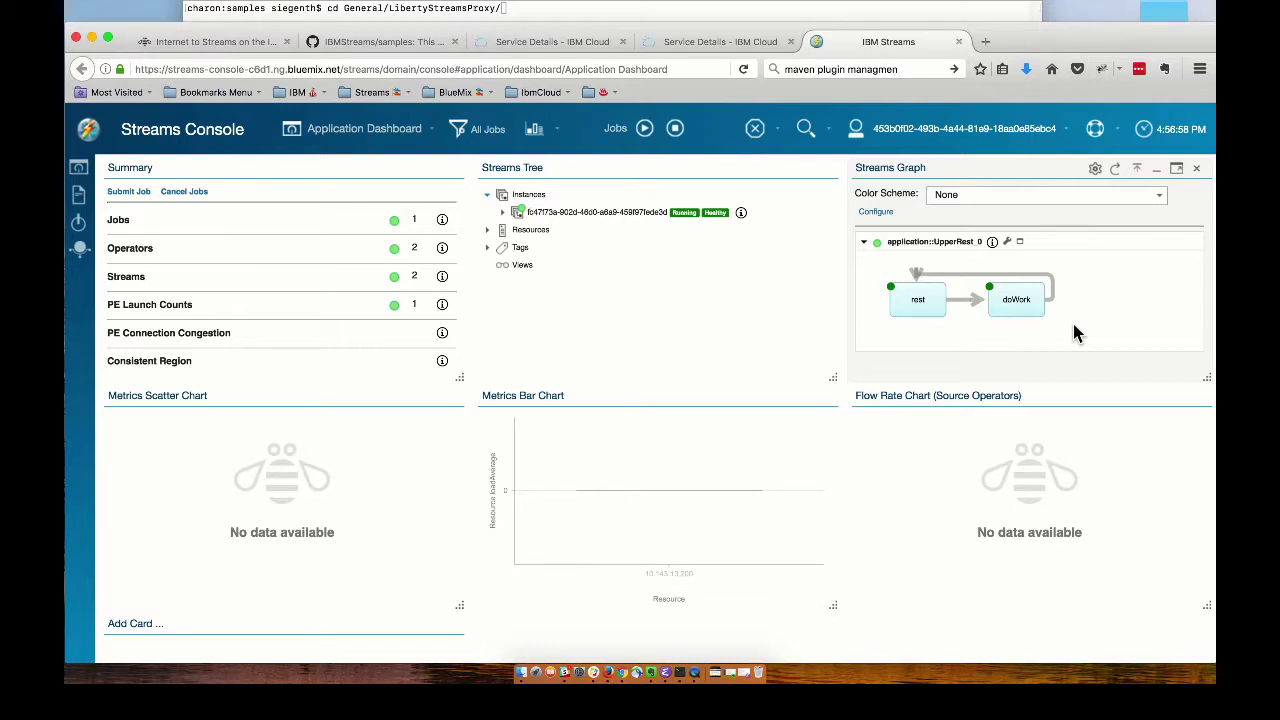
- Inspect the rest and doWork operators of the submitted job in the Streams Graph
{"action": "left_click", "coordinate": [930, 312]}
{"action": "left_click", "coordinate": [1025, 302]}
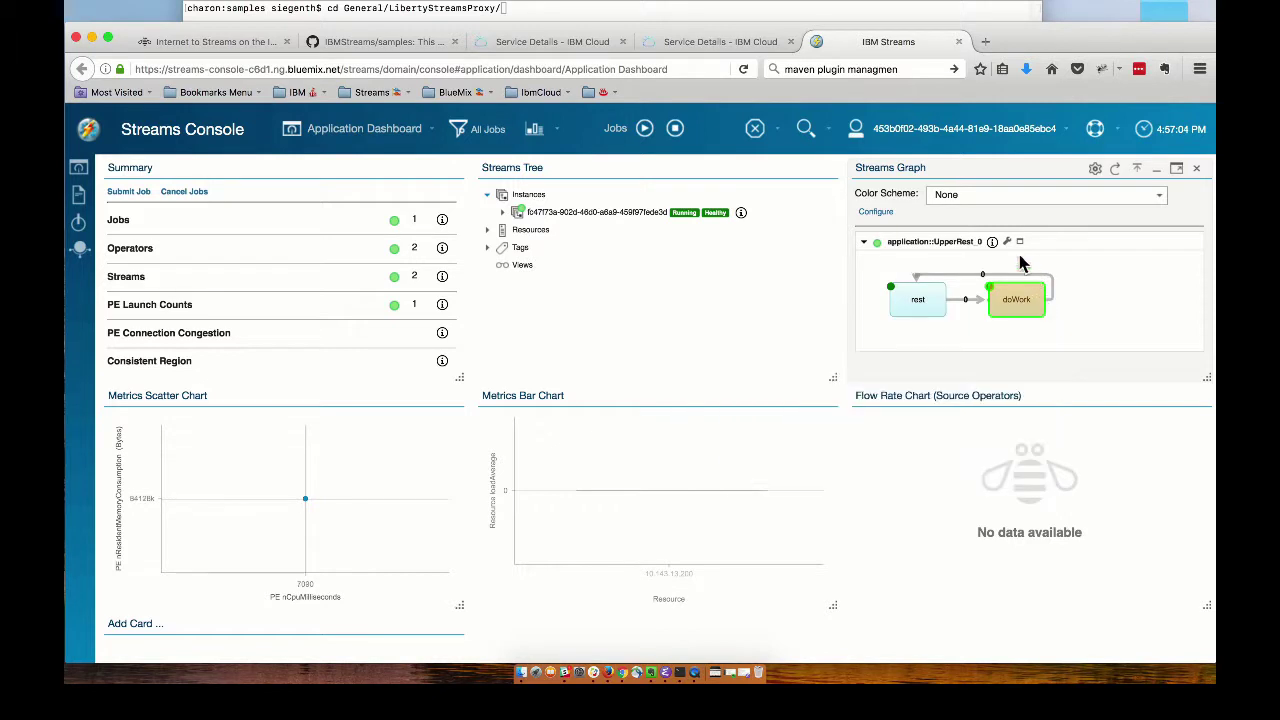
{"action": "left_click", "coordinate": [912, 303]}
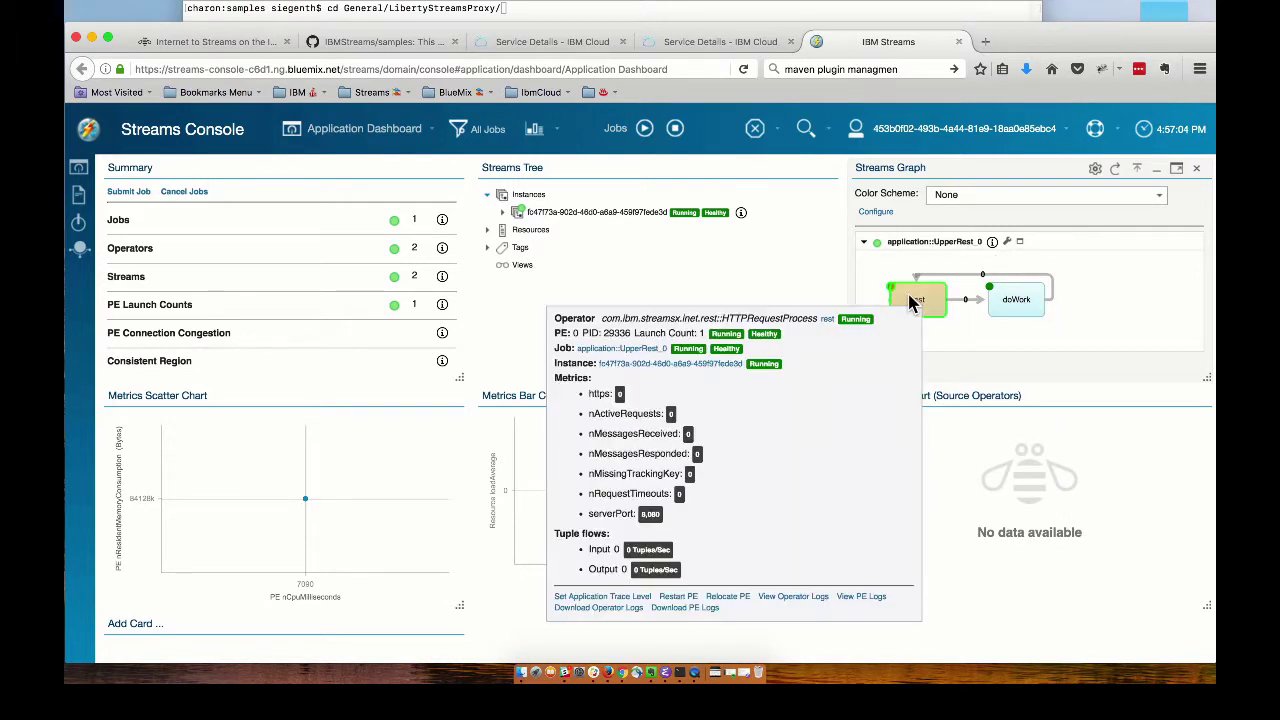
{"action": "left_click", "coordinate": [855, 268]}
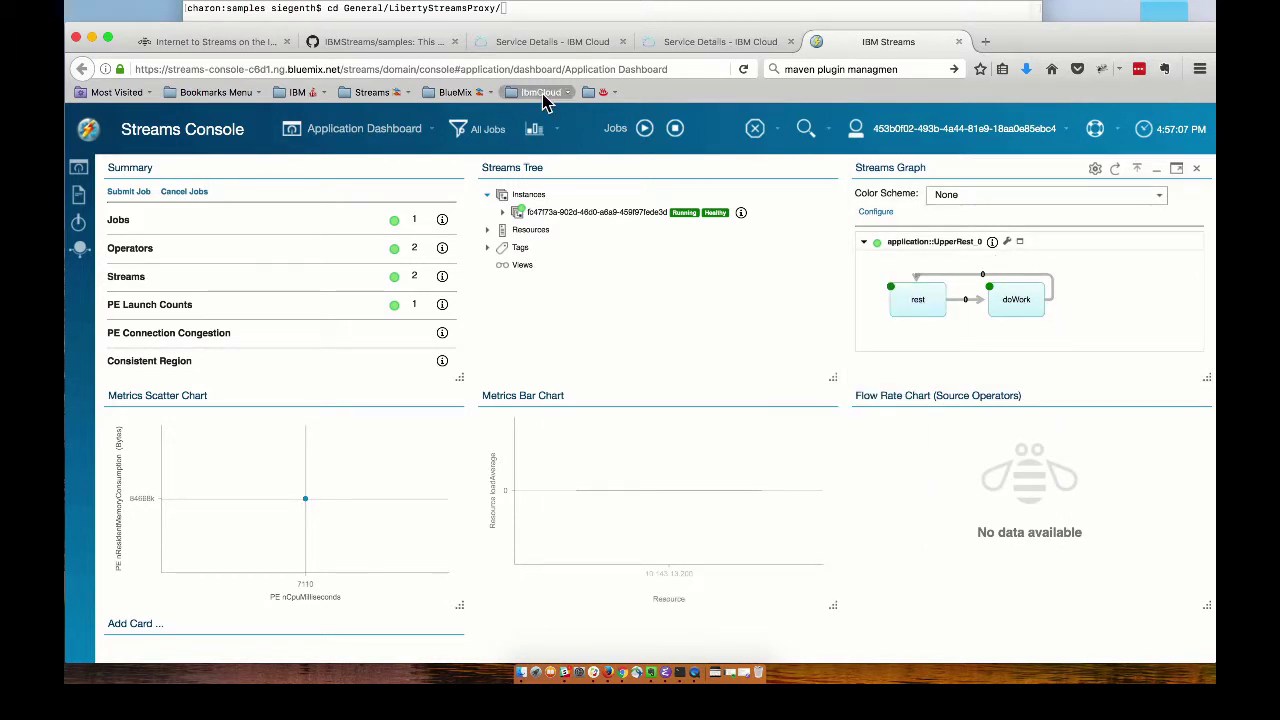
- Switch to the terminal and change the working directory to General/LibertyStreamsProxy/
{"action": "left_click", "coordinate": [513, 10]}
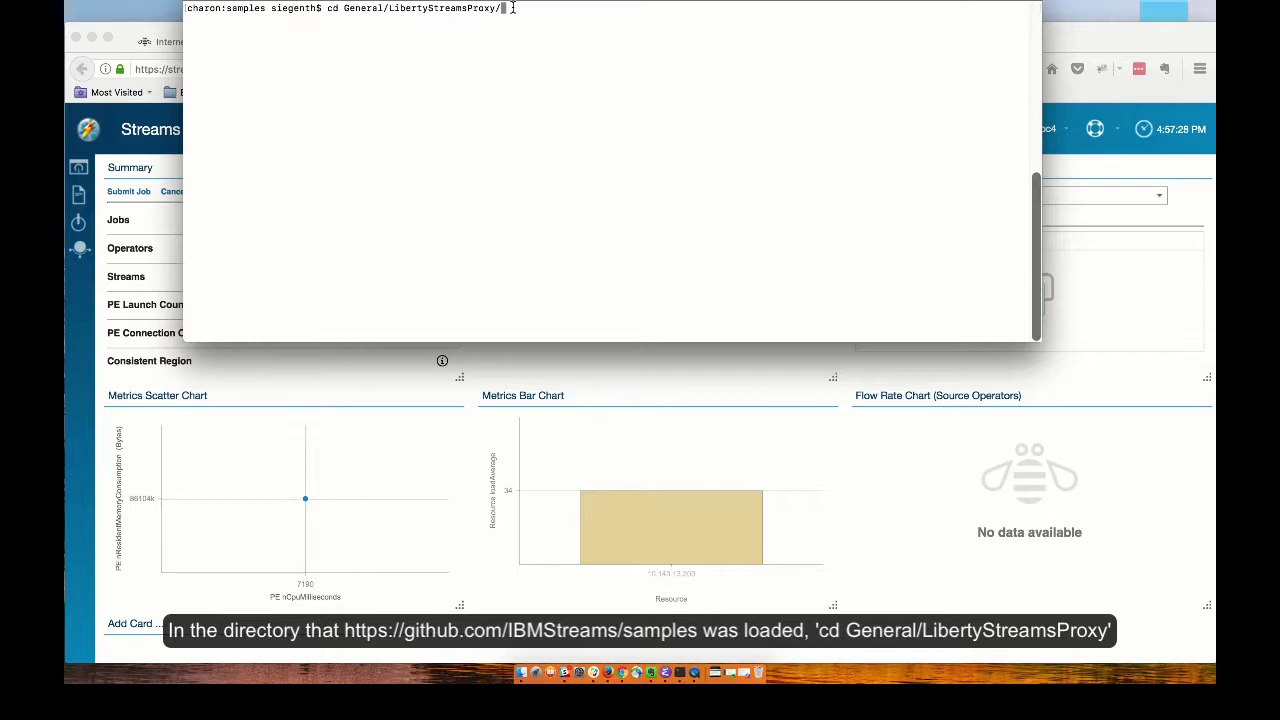
{"action": "key", "text": "Return"}
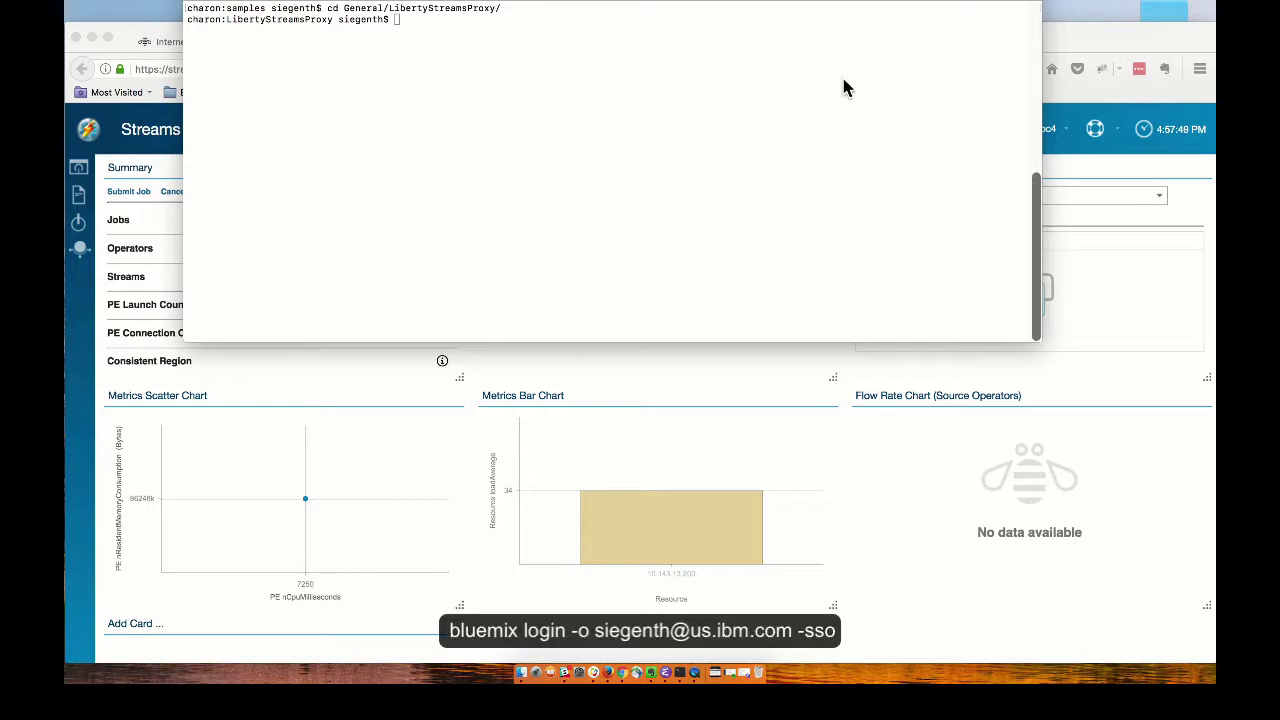
- Start a bluemix single sign-on login with the account's e-mail as organization, and open the one-time passcode URL it offers
{"action": "left_click", "coordinate": [638, 32]}
{"action": "key", "text": "super+v"}
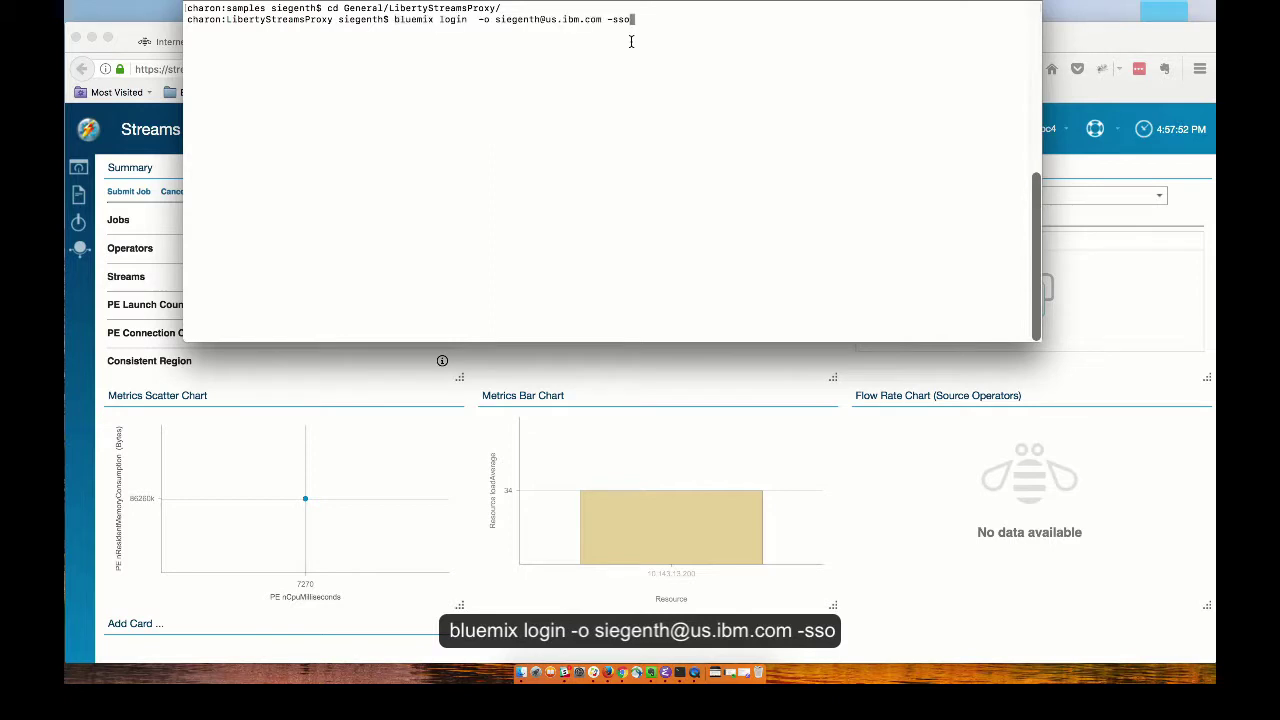
{"action": "key", "text": "Return"}
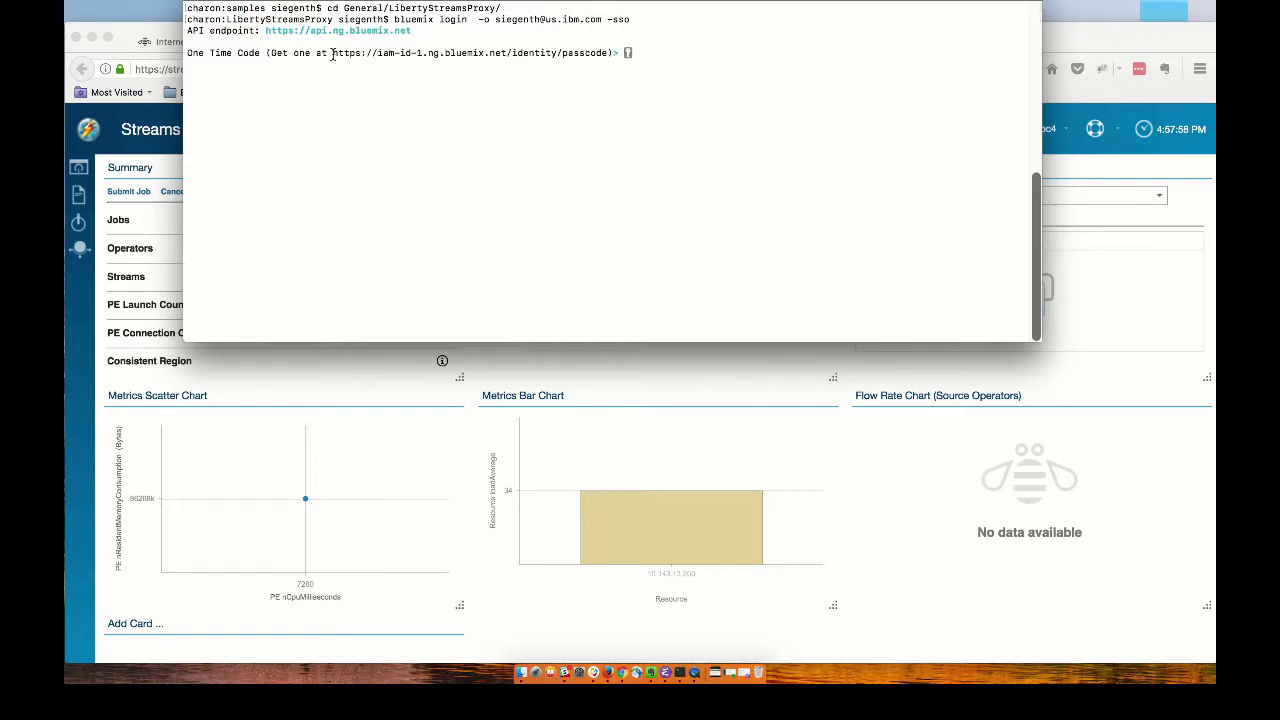
{"action": "left_click_drag", "start_coordinate": [336, 55], "coordinate": [606, 56]}
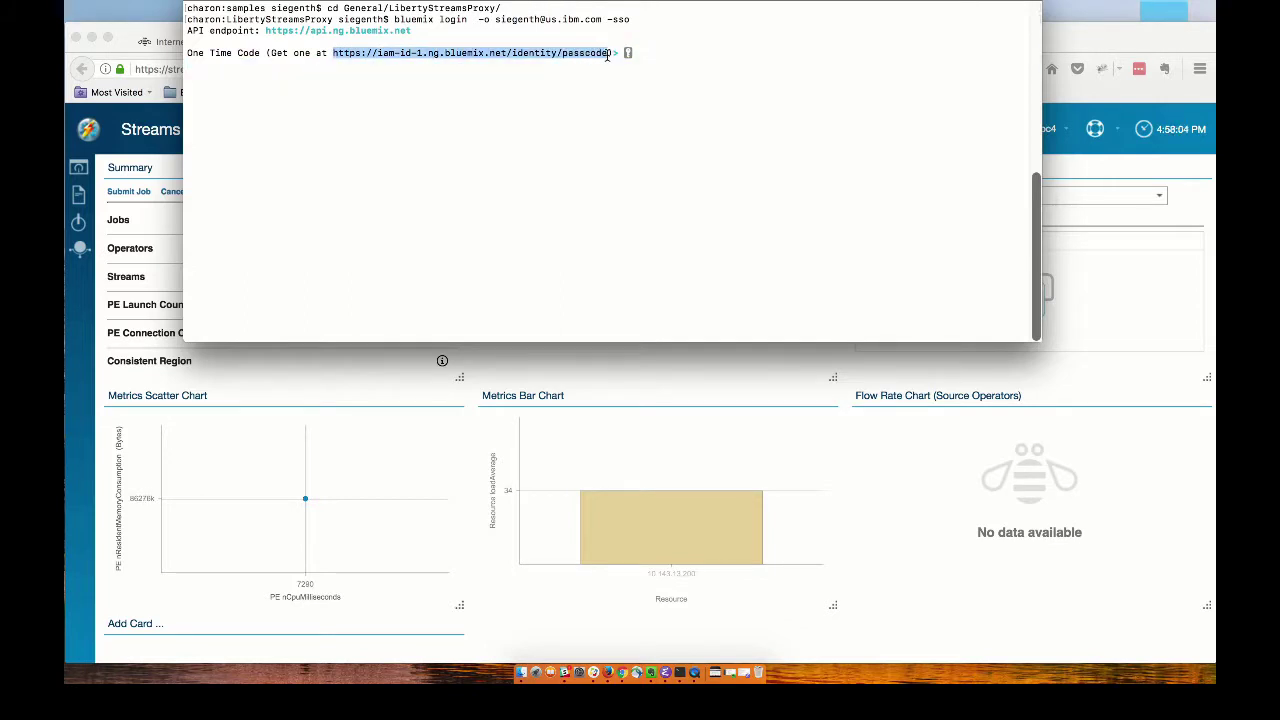
{"action": "right_click", "coordinate": [598, 50]}
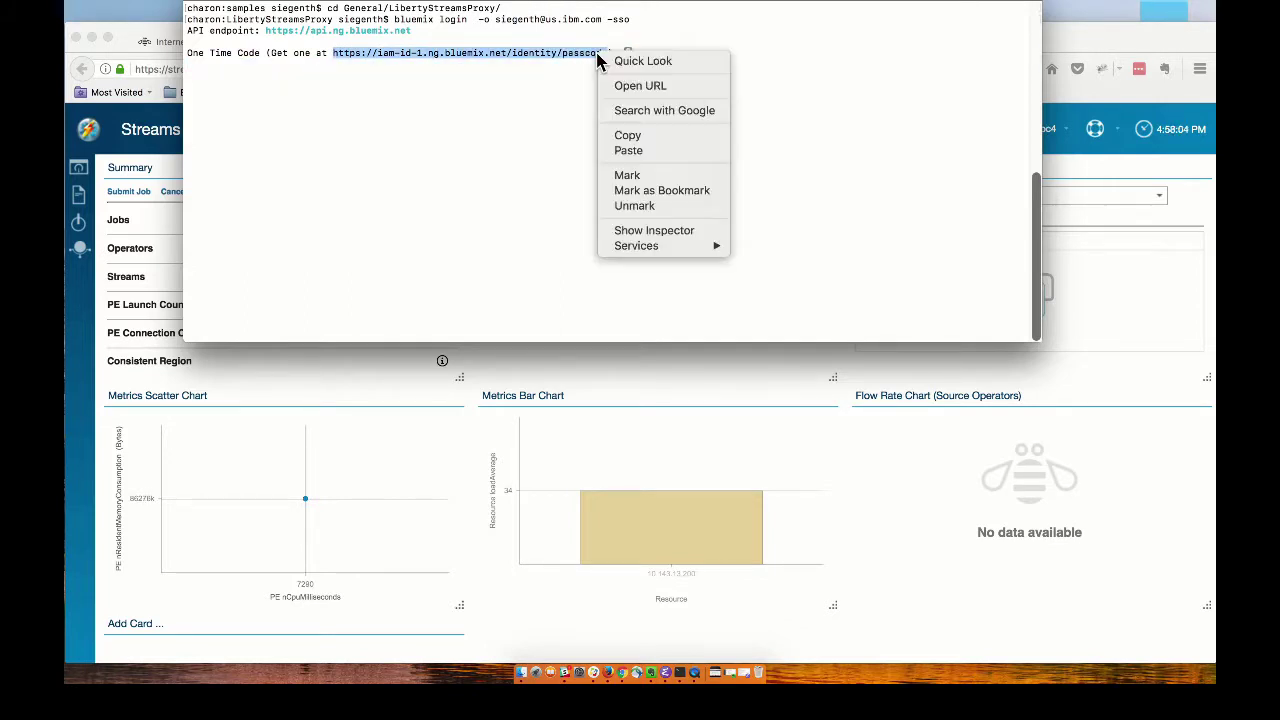
{"action": "left_click", "coordinate": [625, 86]}
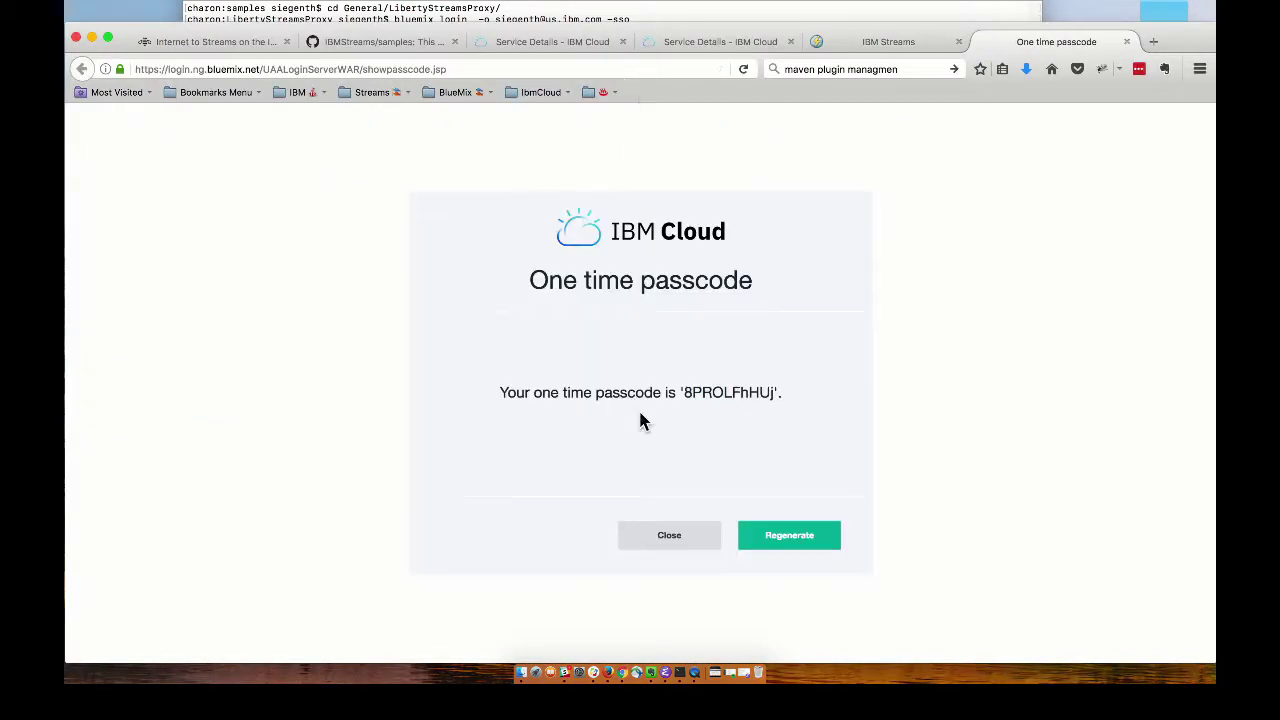
- Copy the one-time passcode, close its web page, and submit the passcode at the terminal's One Time Code prompt
{"action": "left_click_drag", "start_coordinate": [683, 392], "coordinate": [779, 393]}
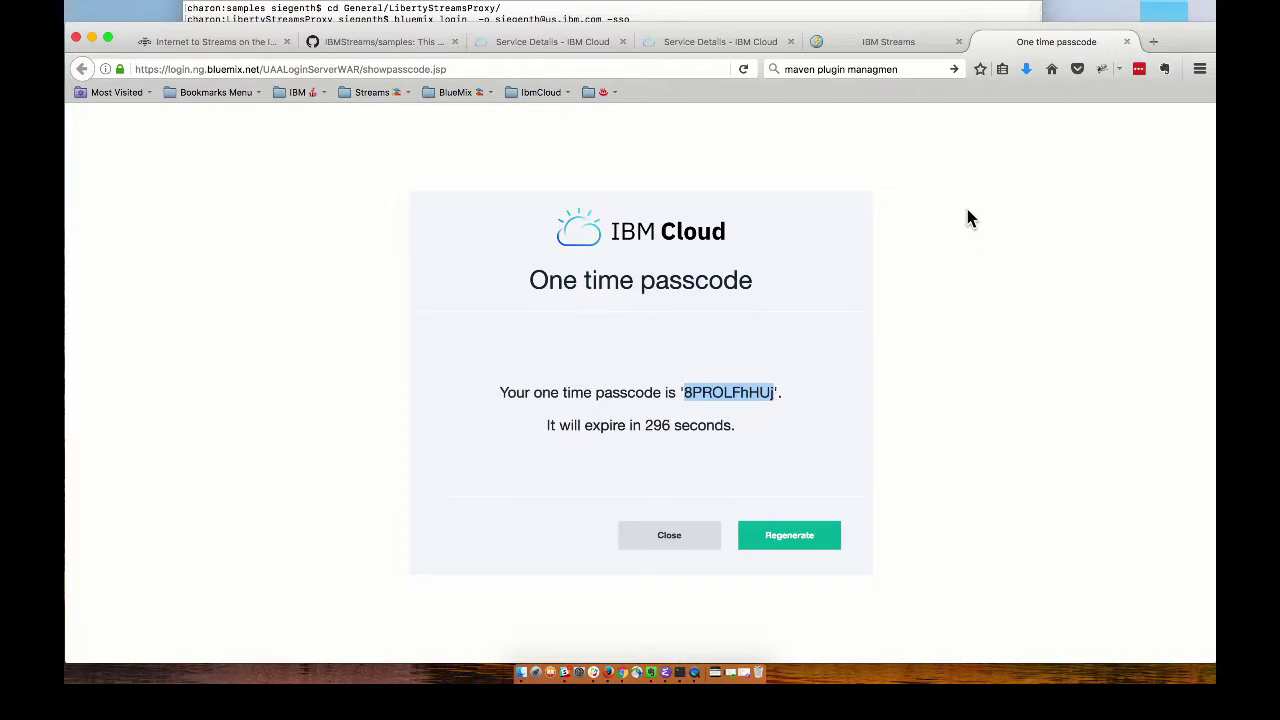
{"action": "left_click", "coordinate": [1126, 42]}
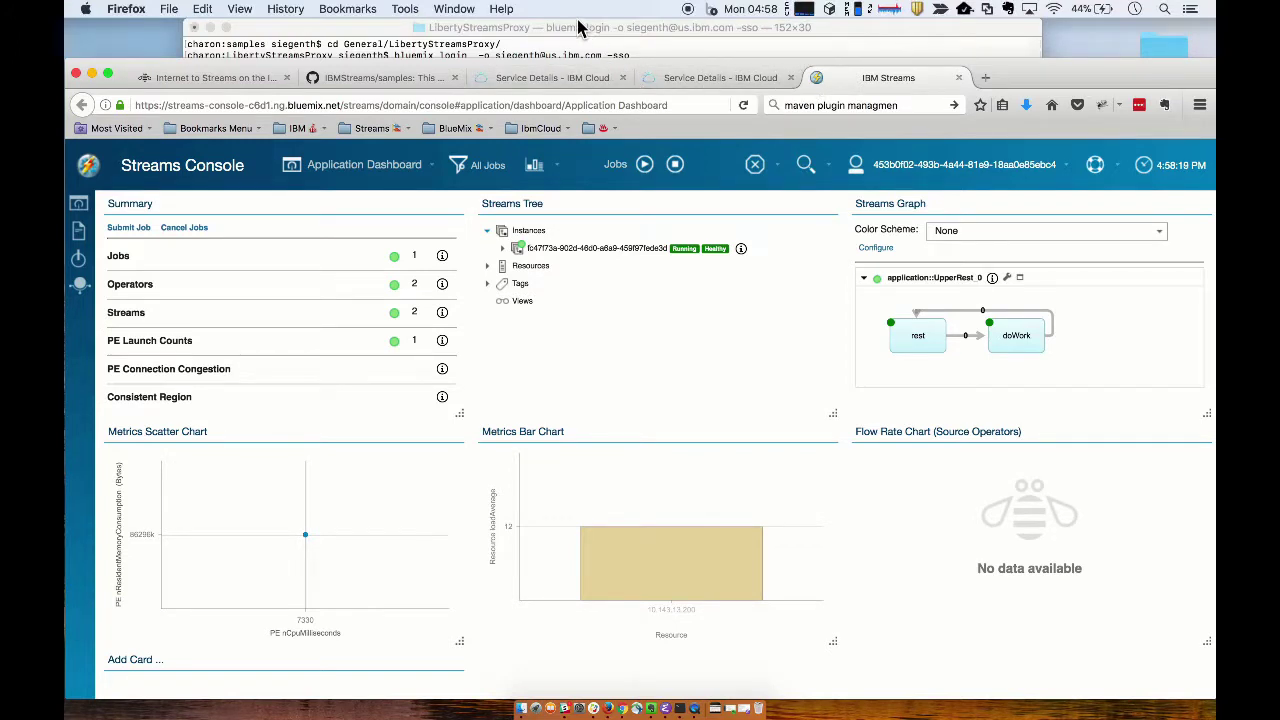
{"action": "left_click", "coordinate": [383, 30]}
{"action": "left_click", "coordinate": [648, 91]}
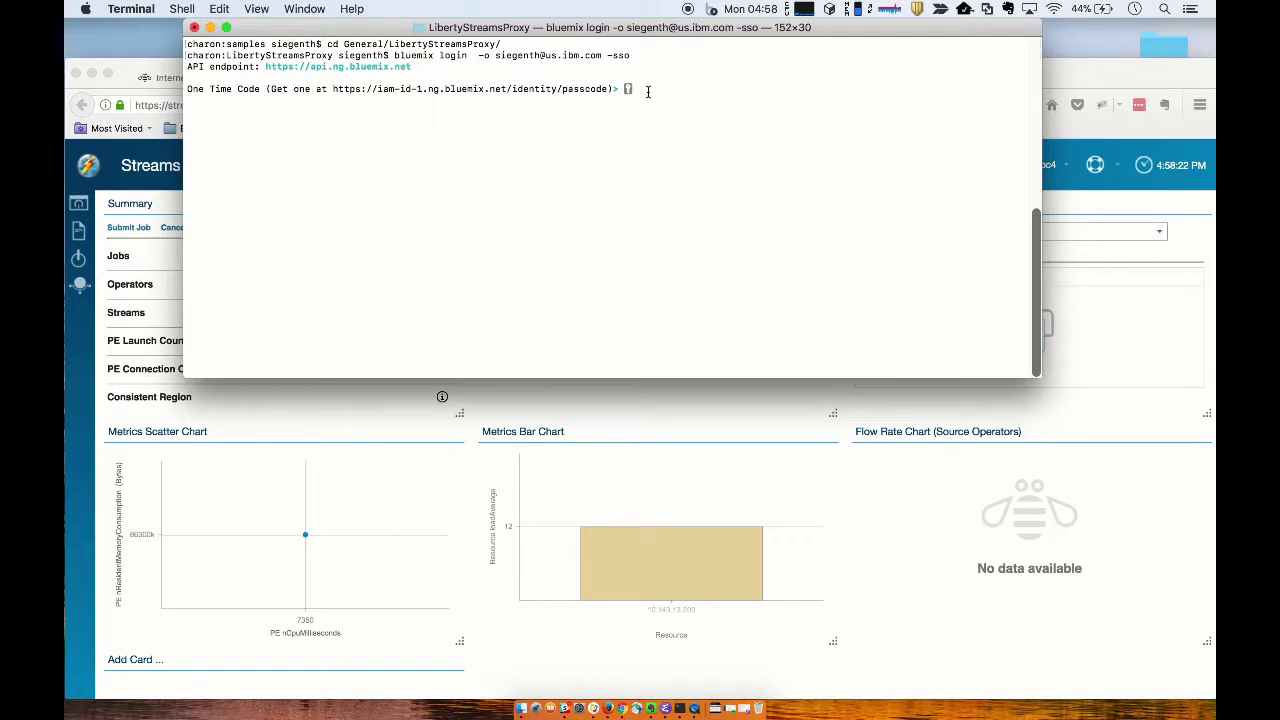
{"action": "key", "text": "Return"}
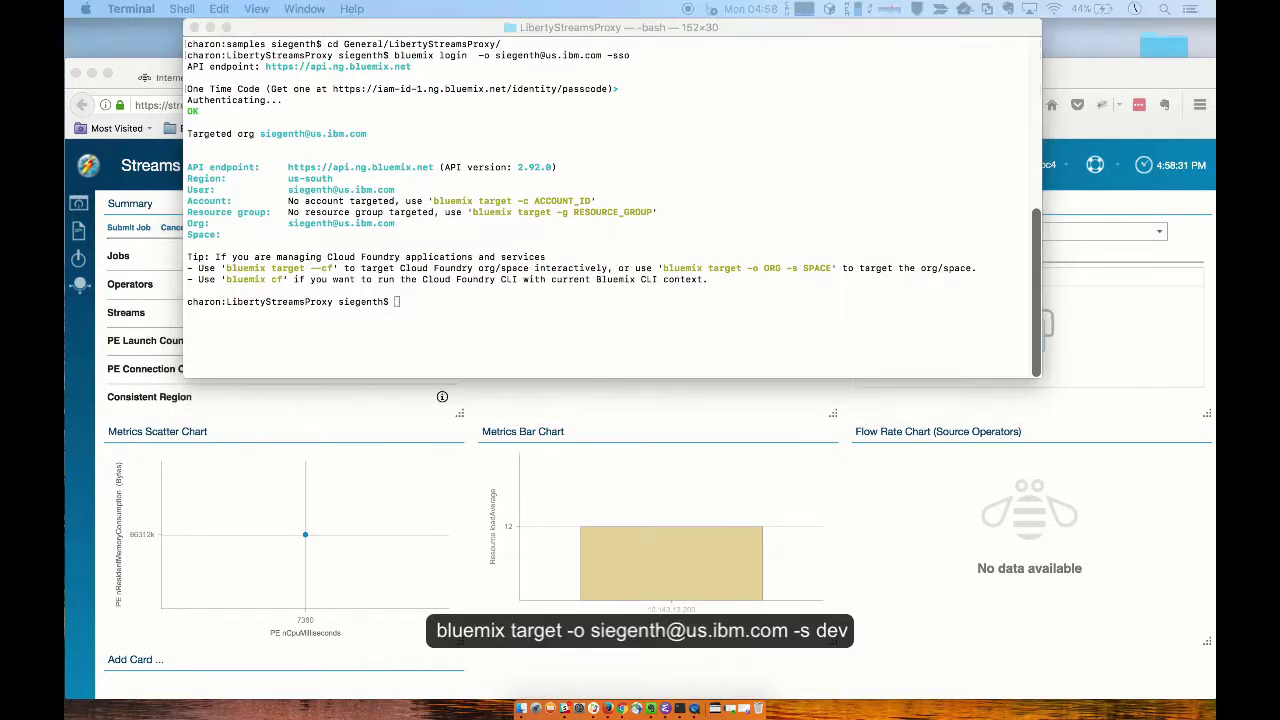
- Run bluemix target to select the account's e-mail organization and the dev space
{"action": "left_click", "coordinate": [472, 313]}
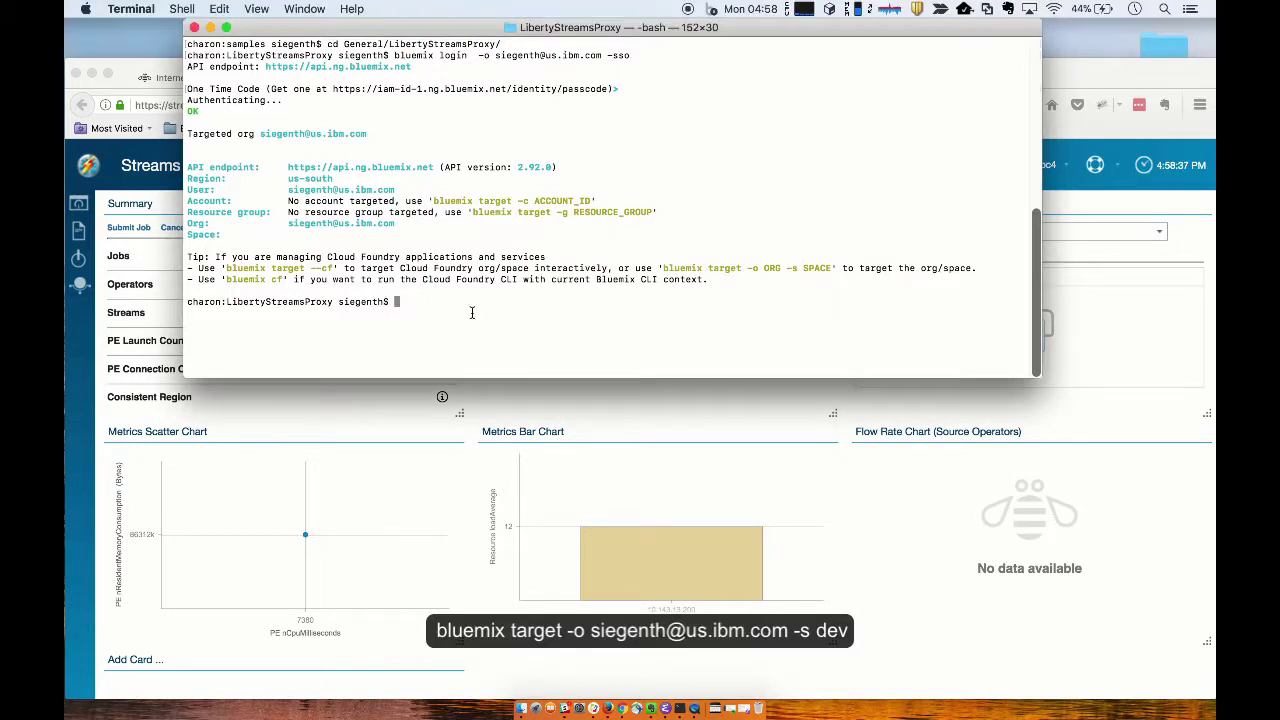
{"action": "key", "text": "super+v"}
{"action": "key", "text": "Return"}
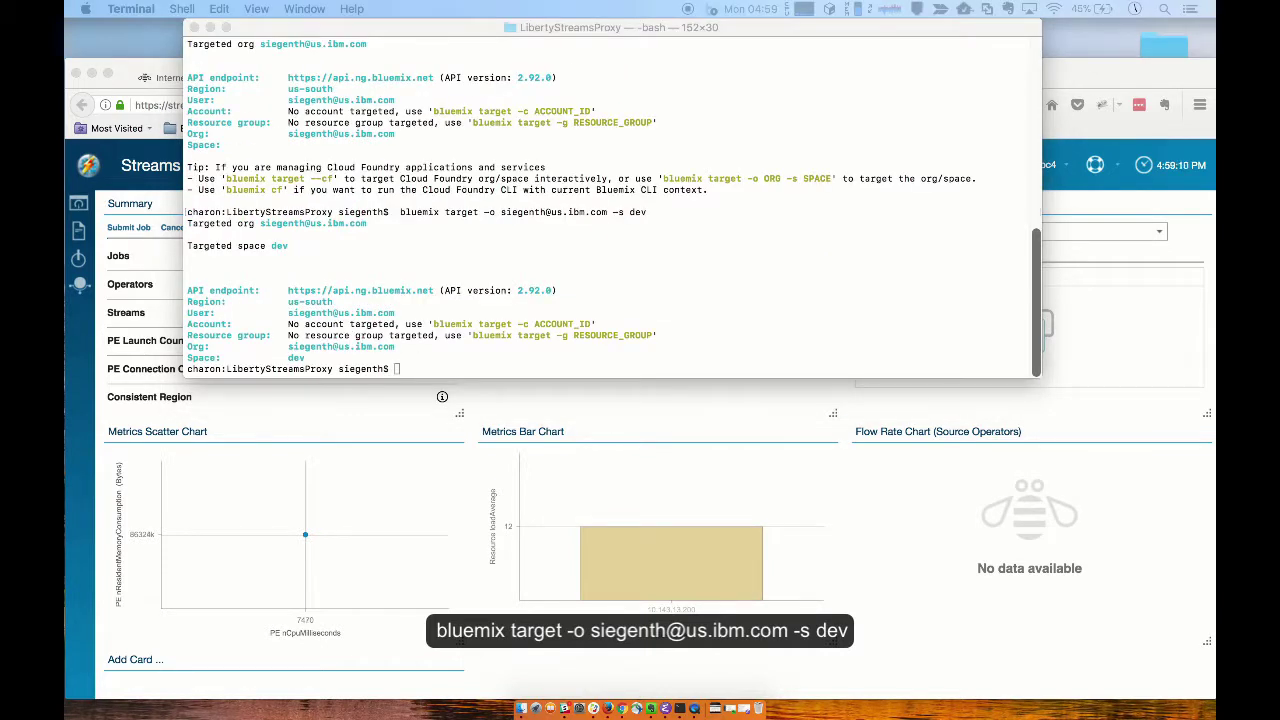
- Initialize the LibertyStreamsProxy project's dependencies by running mvn -U initialize
{"action": "left_click", "coordinate": [438, 364]}
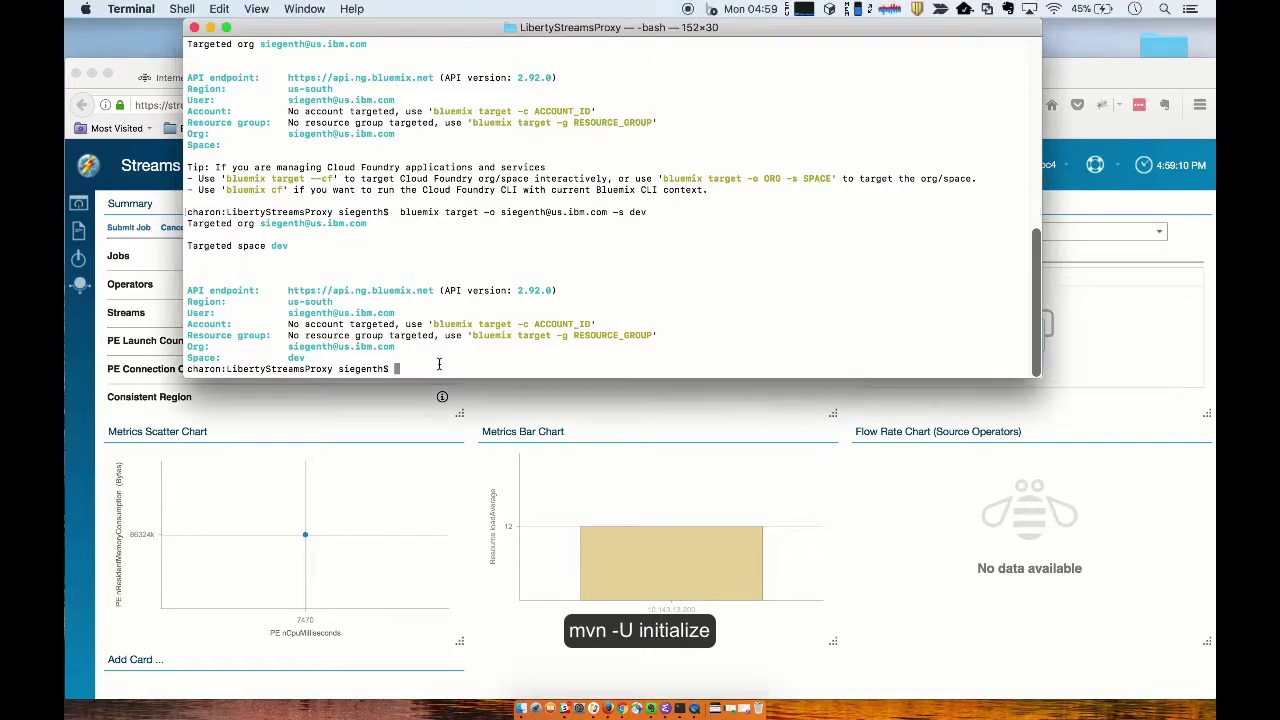
{"action": "type", "text": "mvn -U initialize"}
{"action": "key", "text": "Return"}
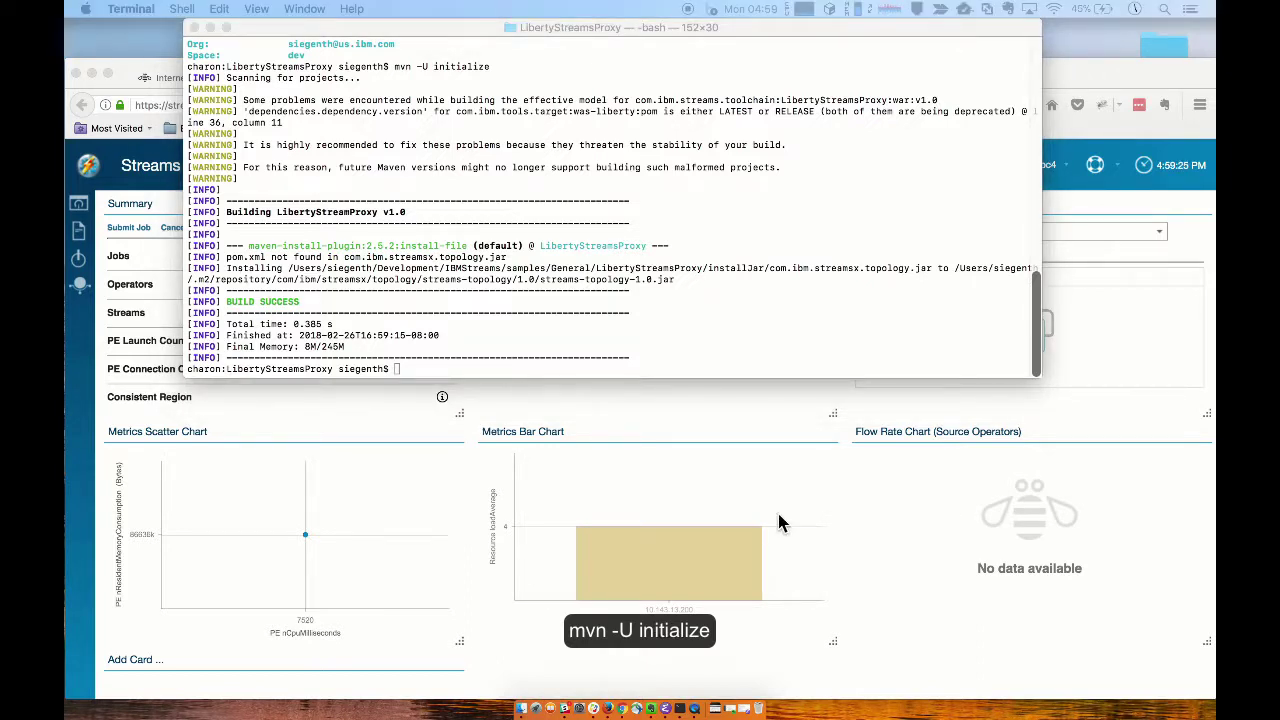
- Build the LibertyStreamsProxy project by running mvn clean install
{"action": "left_click", "coordinate": [437, 368]}
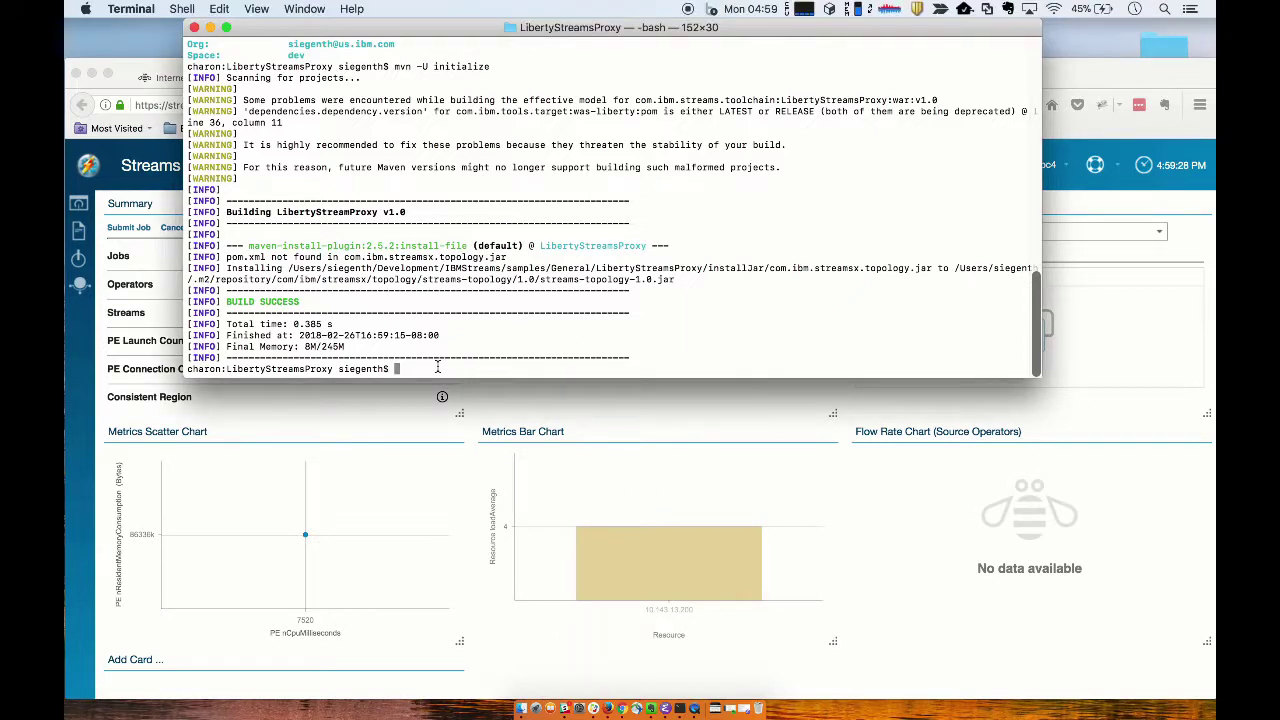
{"action": "type", "text": "mvn clean install"}
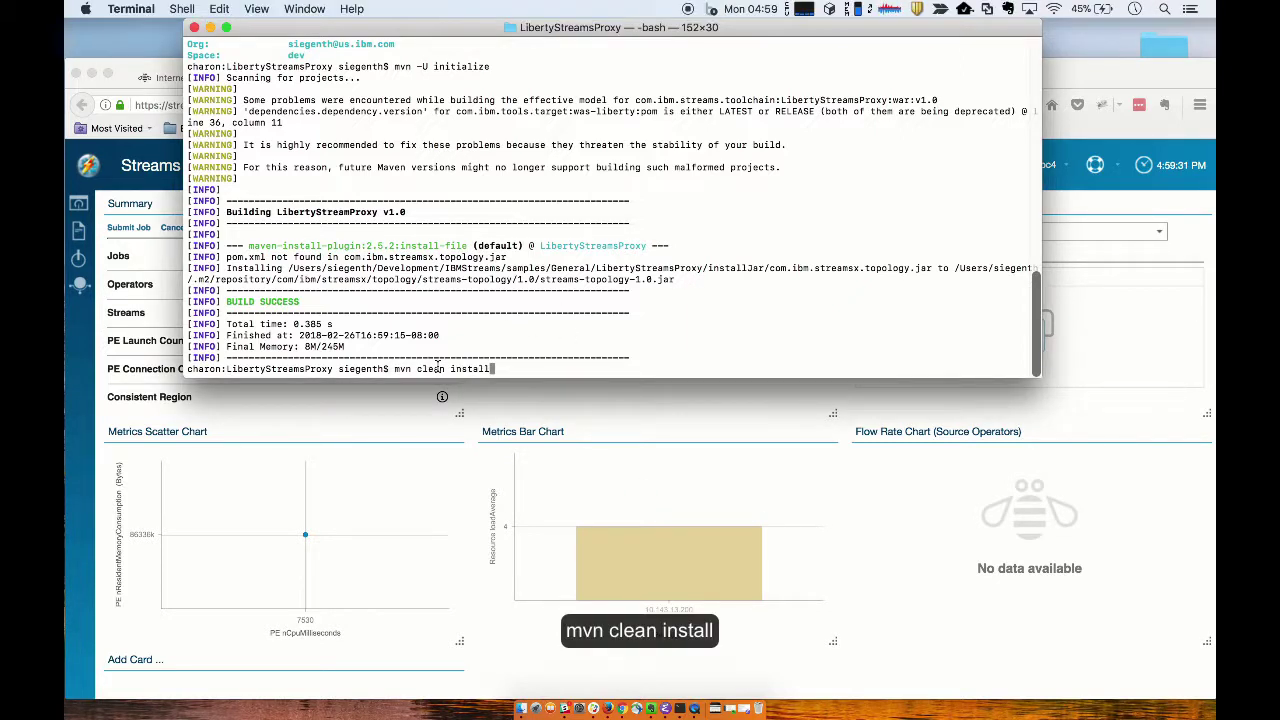
{"action": "key", "text": "Return"}
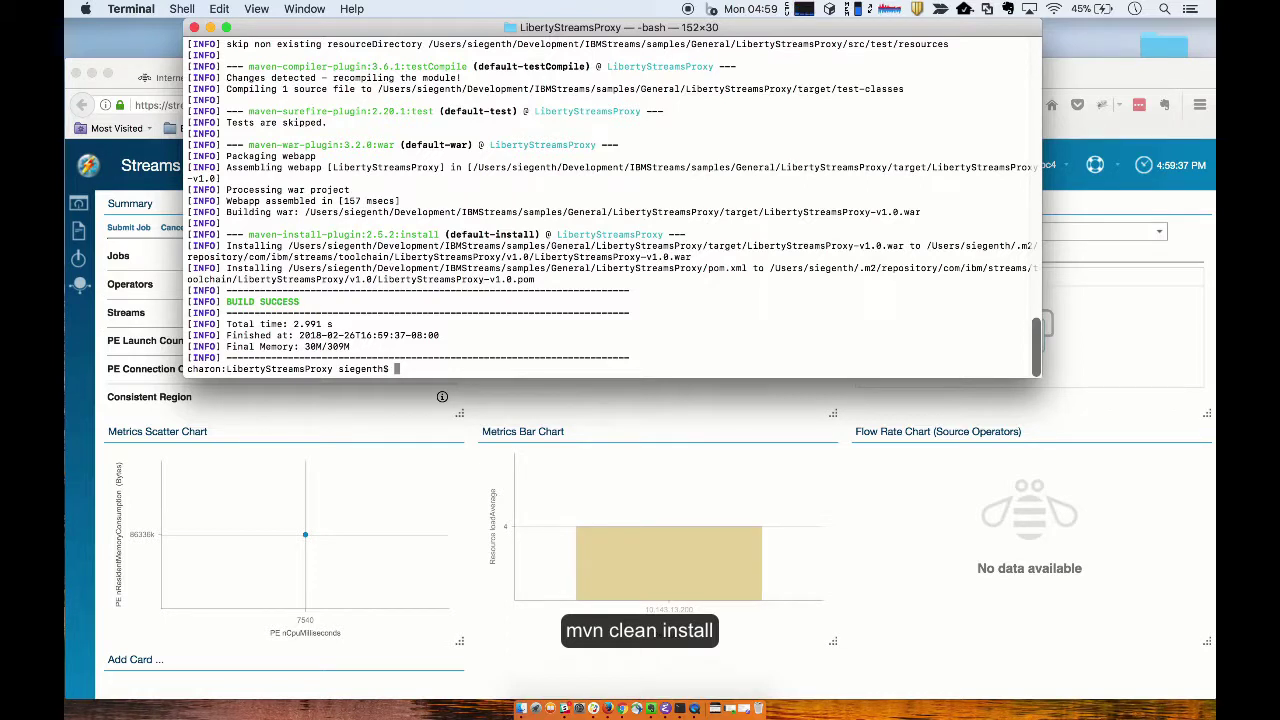
- List the contents of the target directory and locate the generated WAR file
{"action": "type", "text": "ls "}
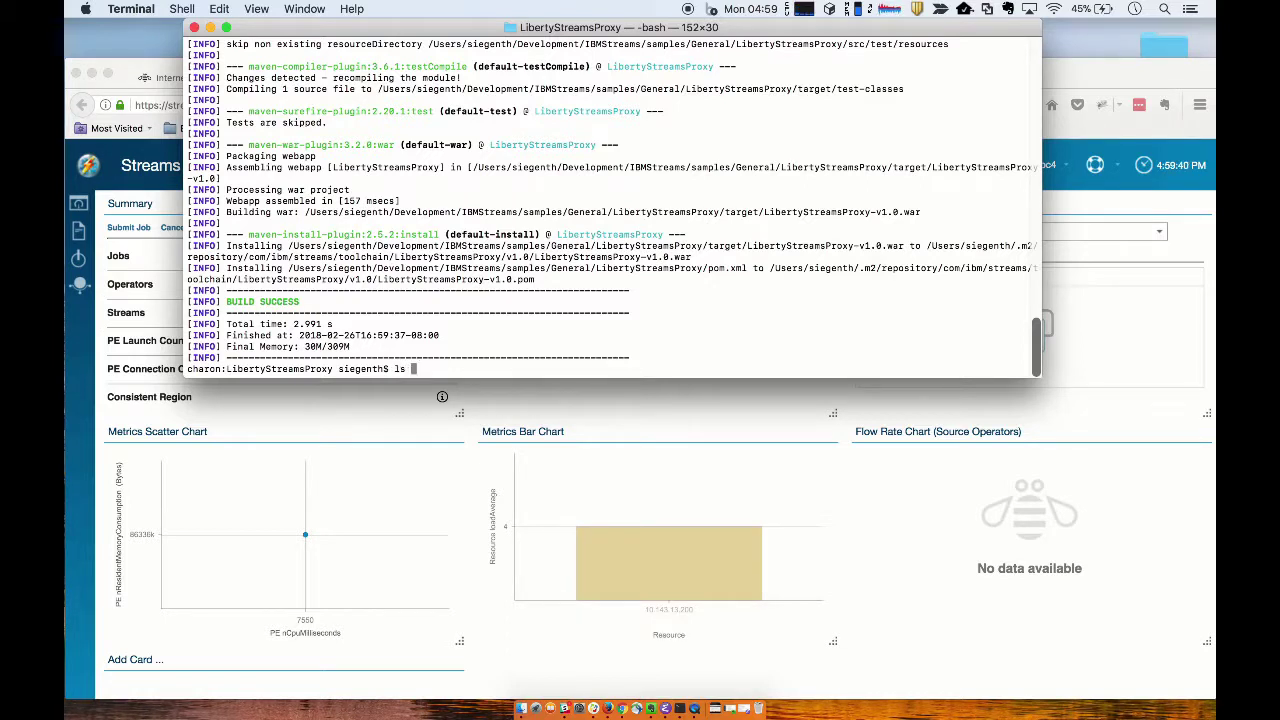
{"action": "type", "text": "target"}
{"action": "key", "text": "Return"}
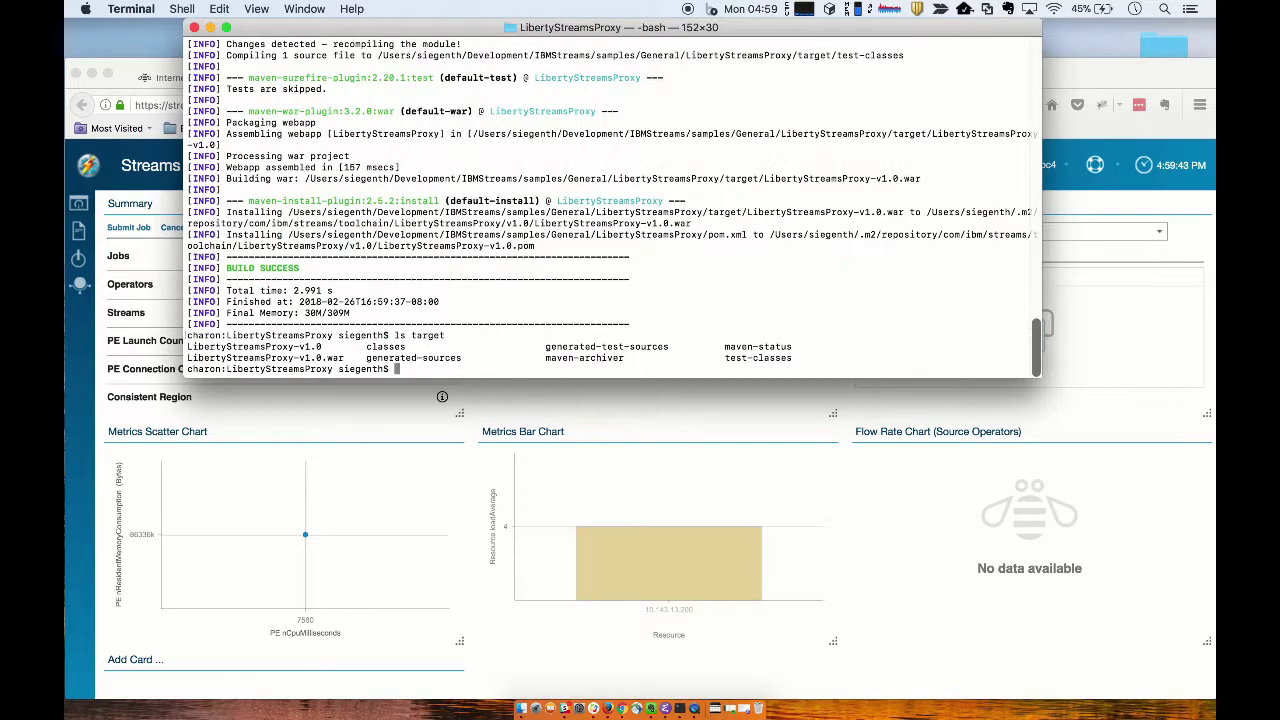
{"action": "double_click", "coordinate": [332, 357]}
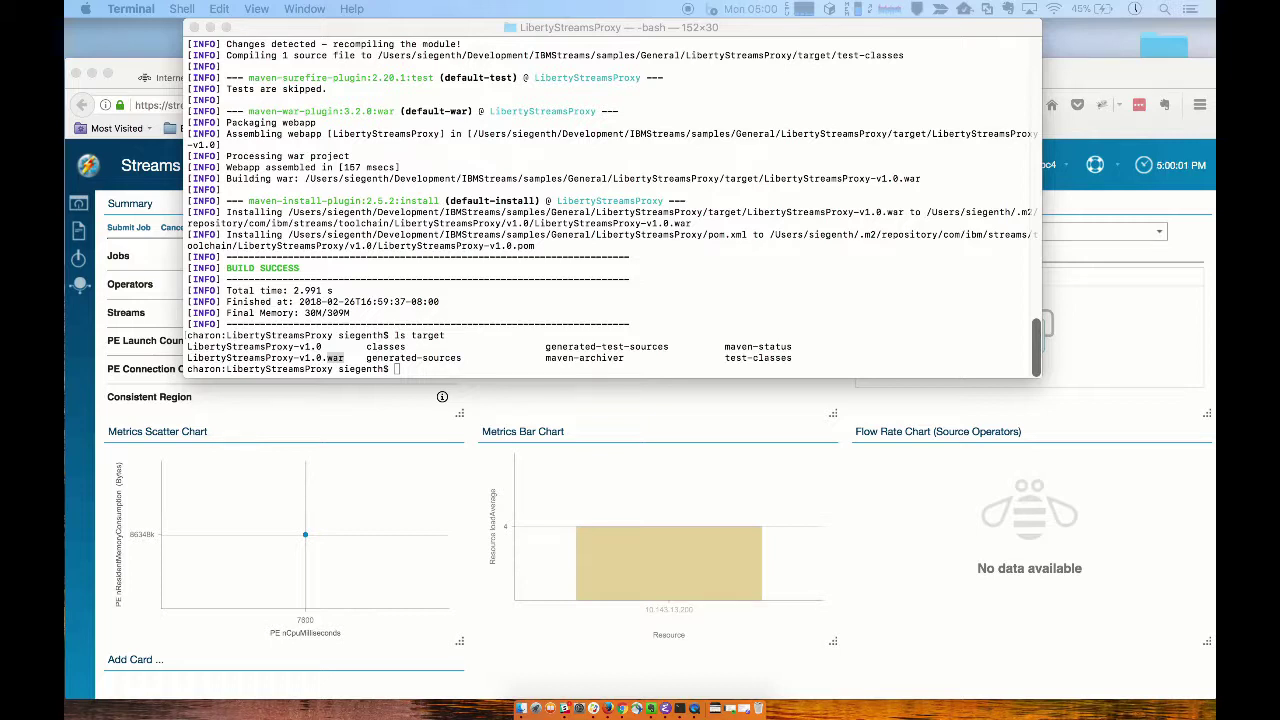
- Push target/LibertyStreamsProxy-v1.0.war with bluemix cf push as the app LibertyRiver, and locate the app's URL in the output
{"action": "left_click", "coordinate": [397, 369]}
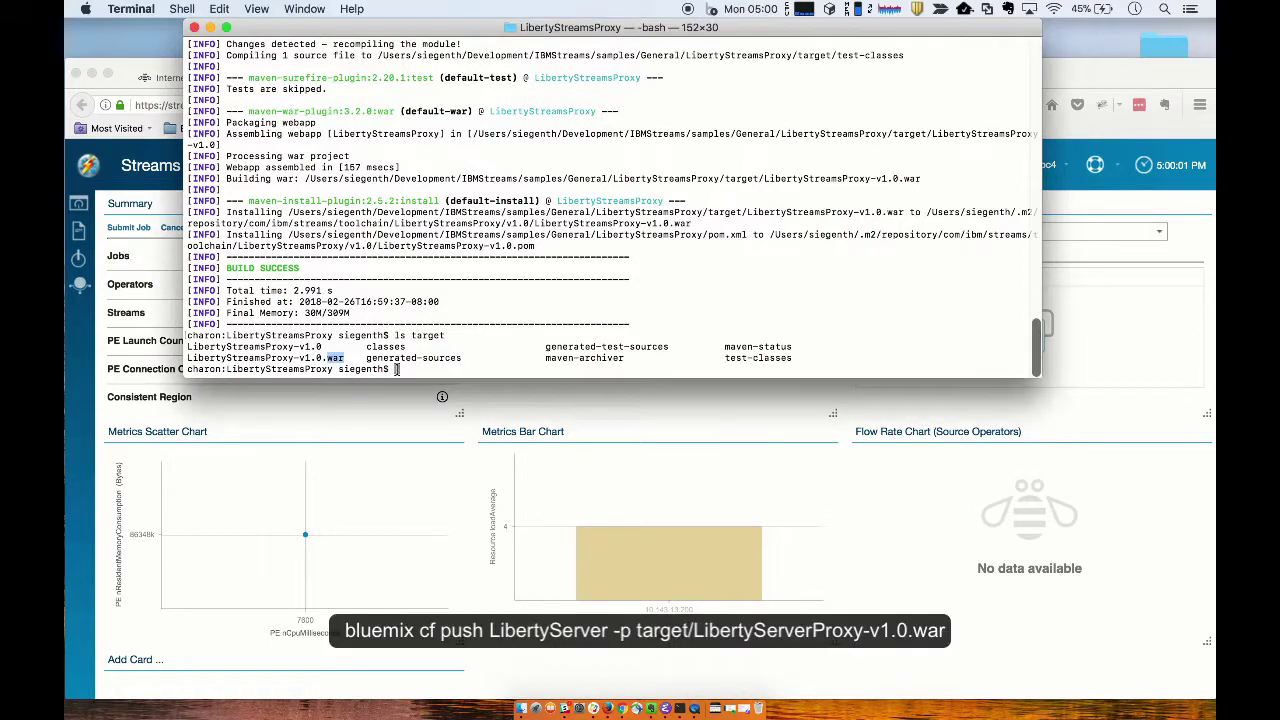
{"action": "type", "text": "bluemix cf push LibertyRiver -p target/LibertyStreamsProxy-v1.0.war"}
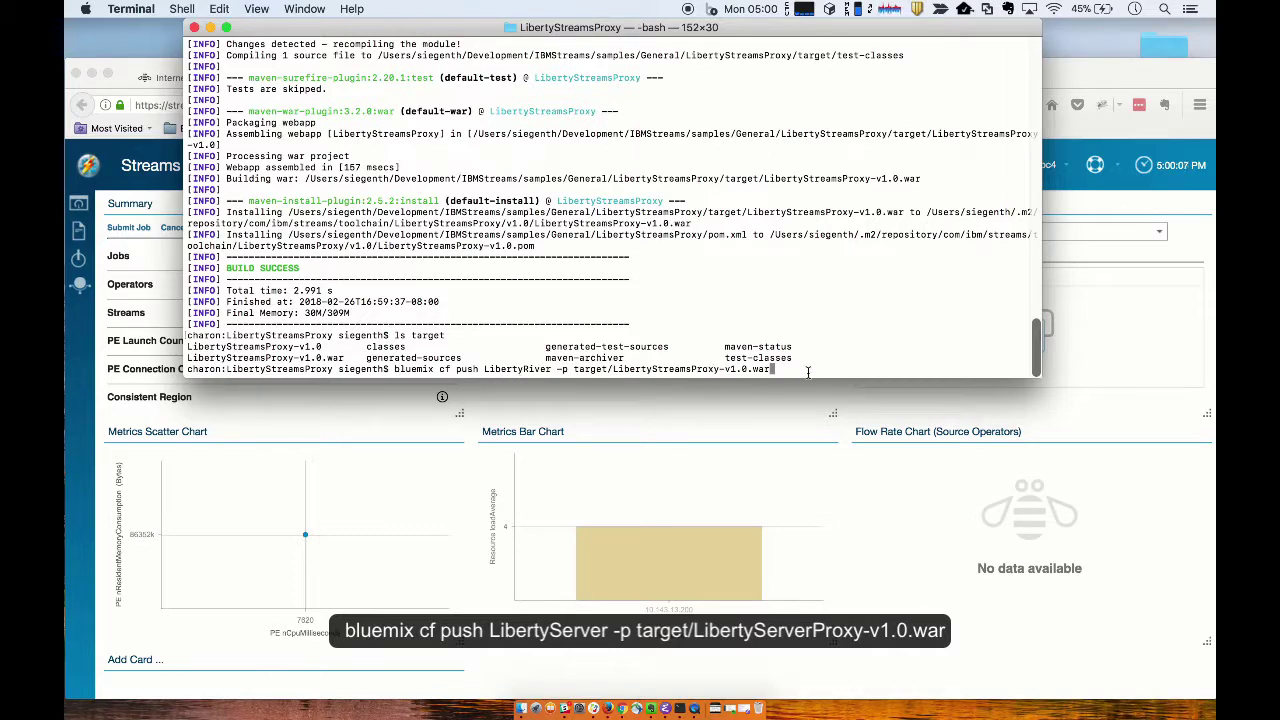
{"action": "key", "text": "Return"}
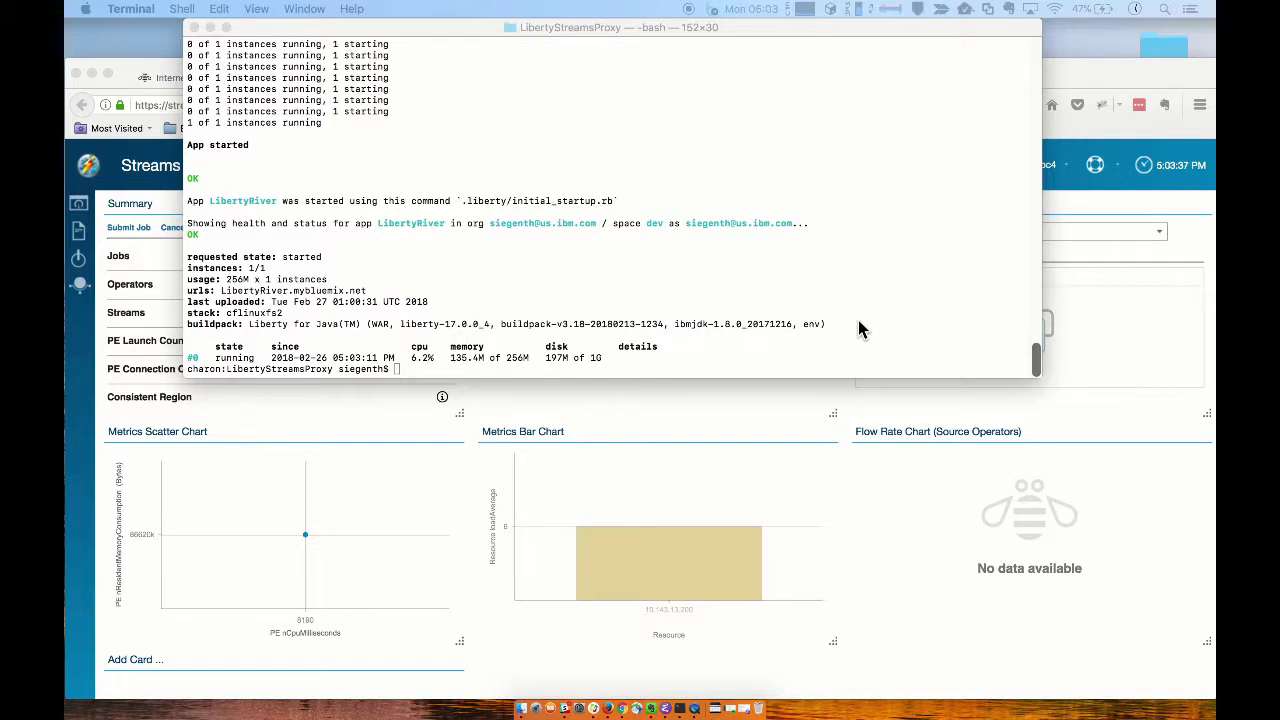
{"action": "left_click", "coordinate": [224, 296]}
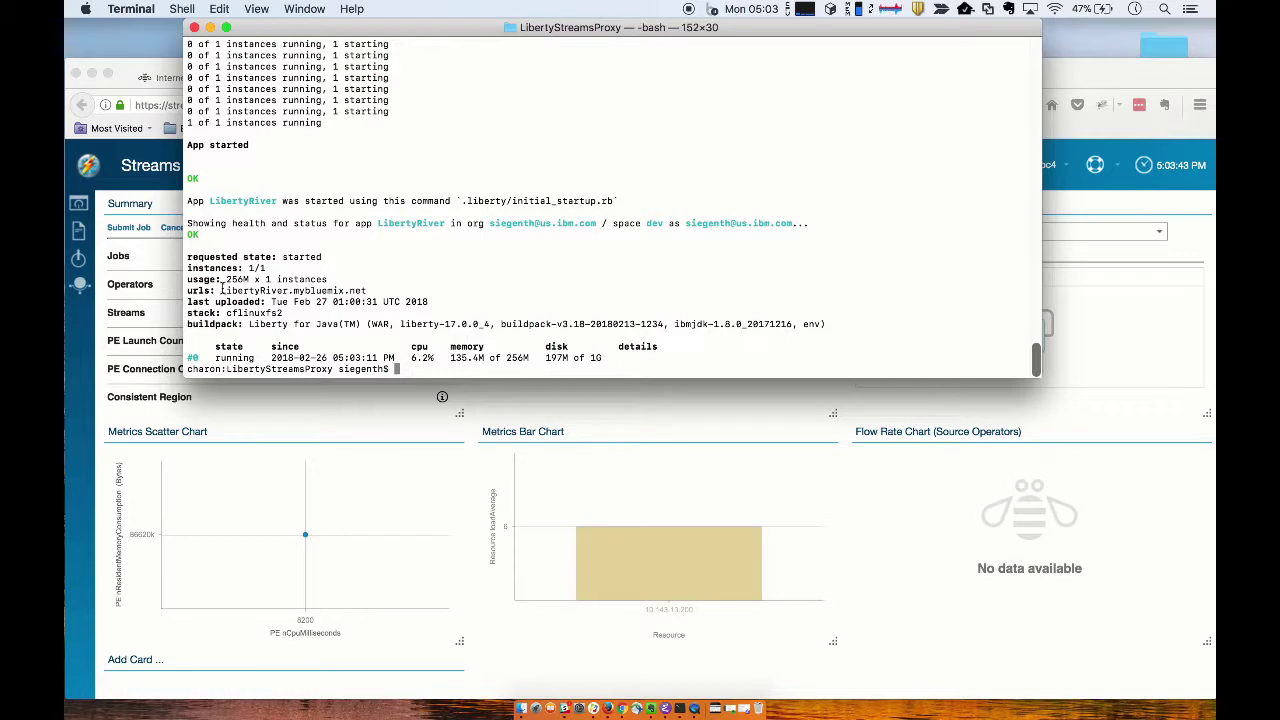
{"action": "left_click_drag", "start_coordinate": [221, 290], "coordinate": [372, 290]}
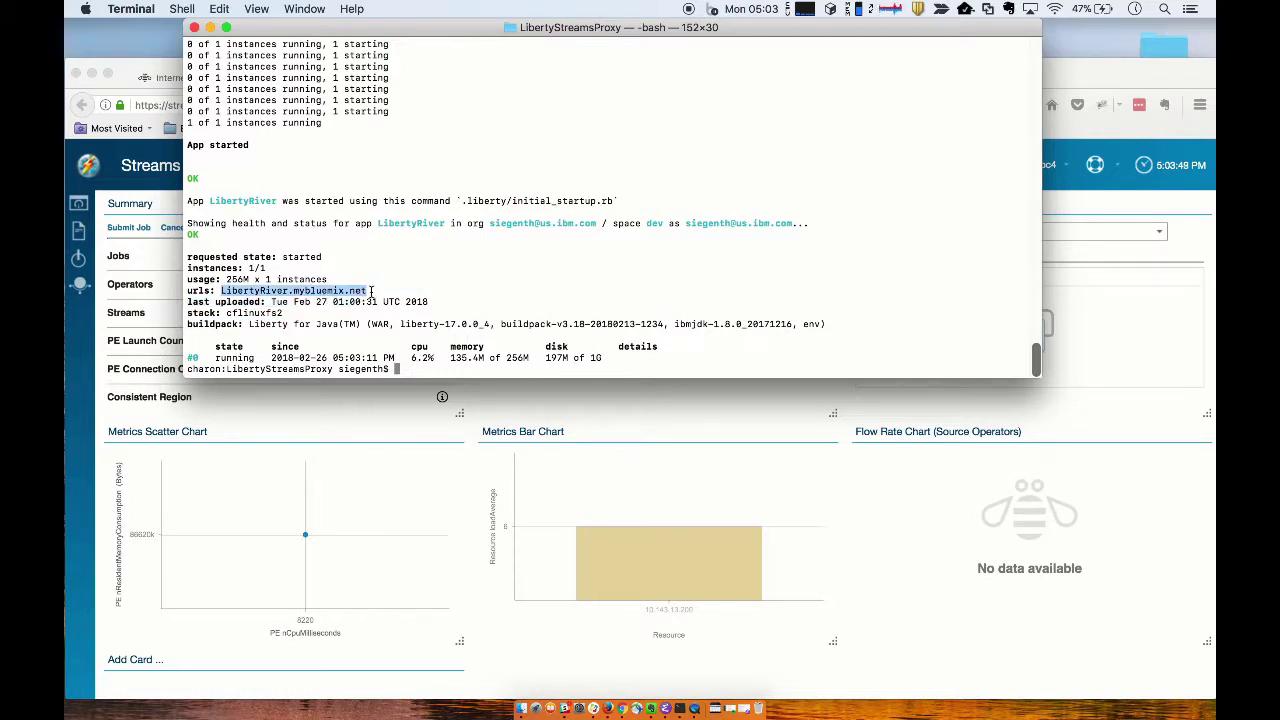
{"action": "left_click", "coordinate": [435, 374]}
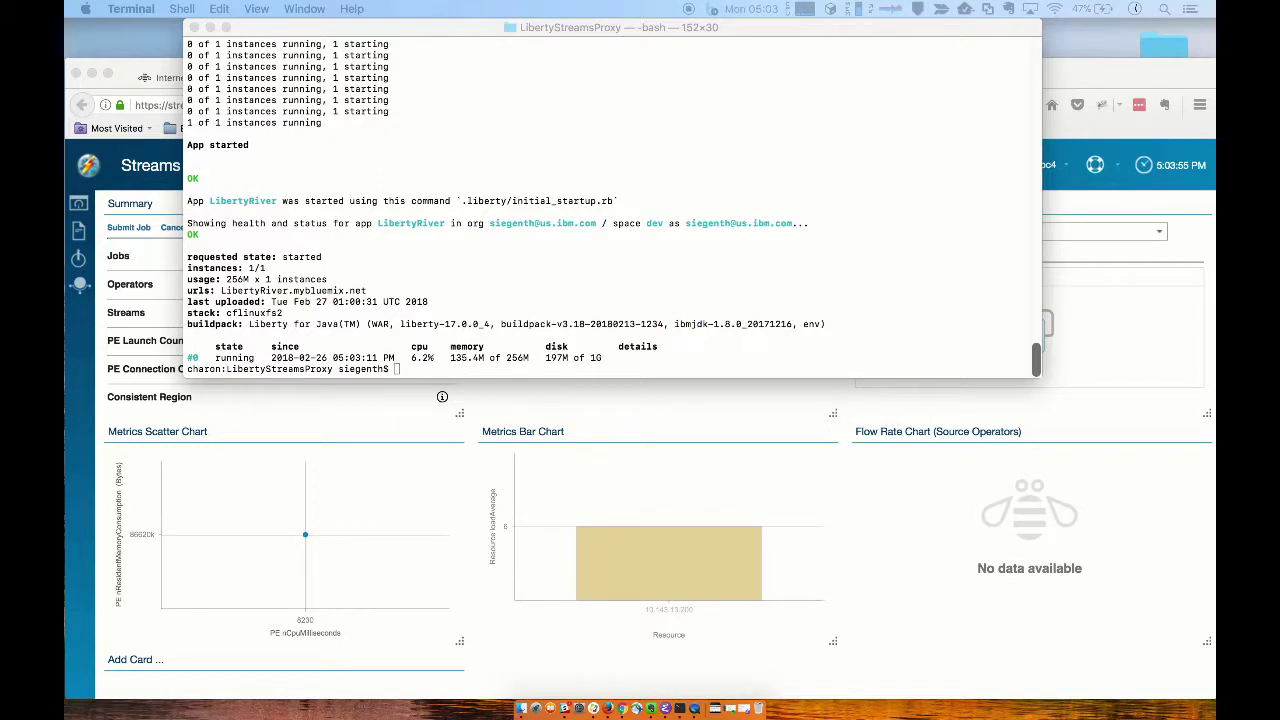
- Lower the browser window to expose the Streams Graph, and run mvn clean test with -DappUrl=LibertyRiver.mybluemix.net and -DskipTests=false
{"action": "left_click", "coordinate": [425, 370]}
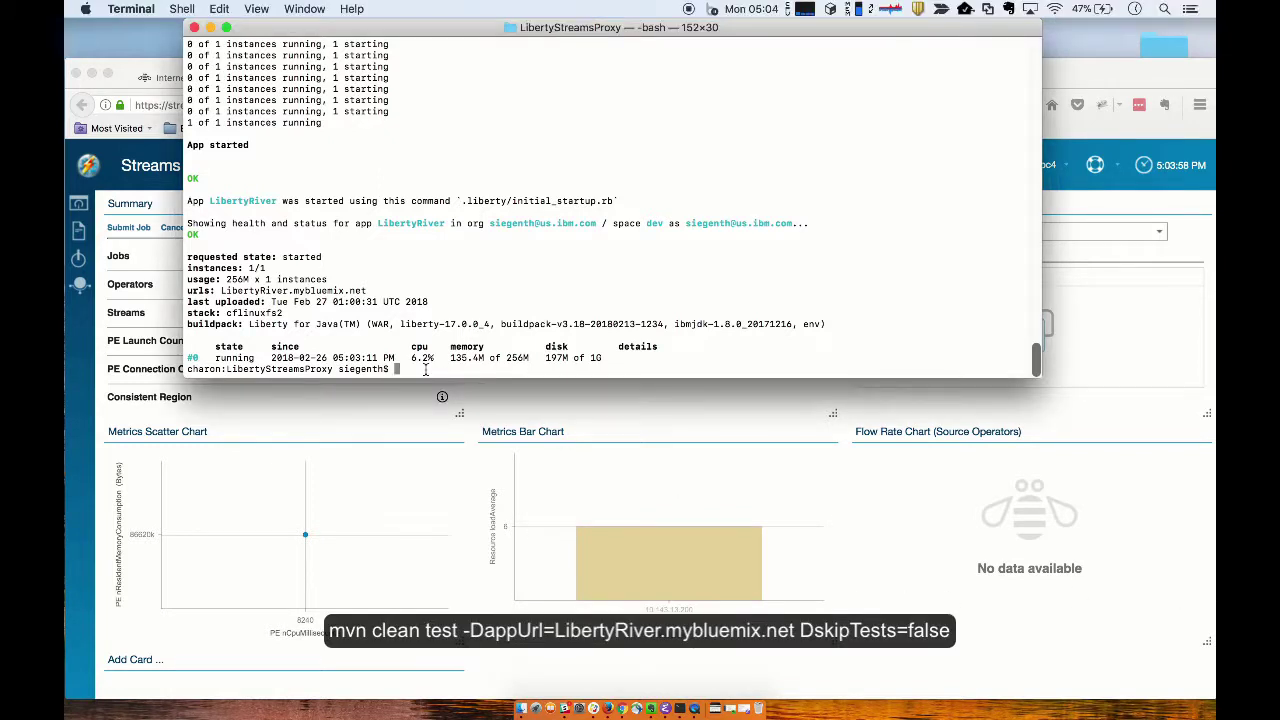
{"action": "type", "text": "mvn clean test -DappUrl=LibertyRiver.mybluemix.net -DskipTests=false"}
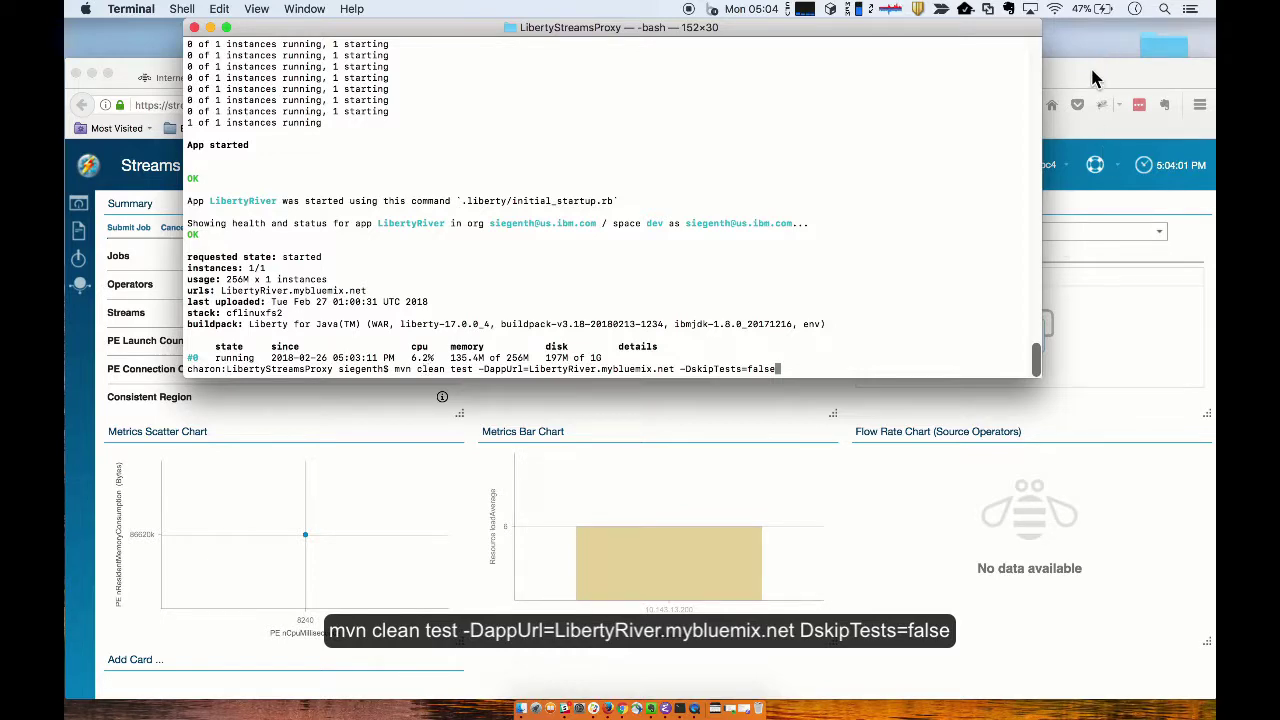
{"action": "left_click_drag", "start_coordinate": [1092, 82], "coordinate": [1105, 178]}
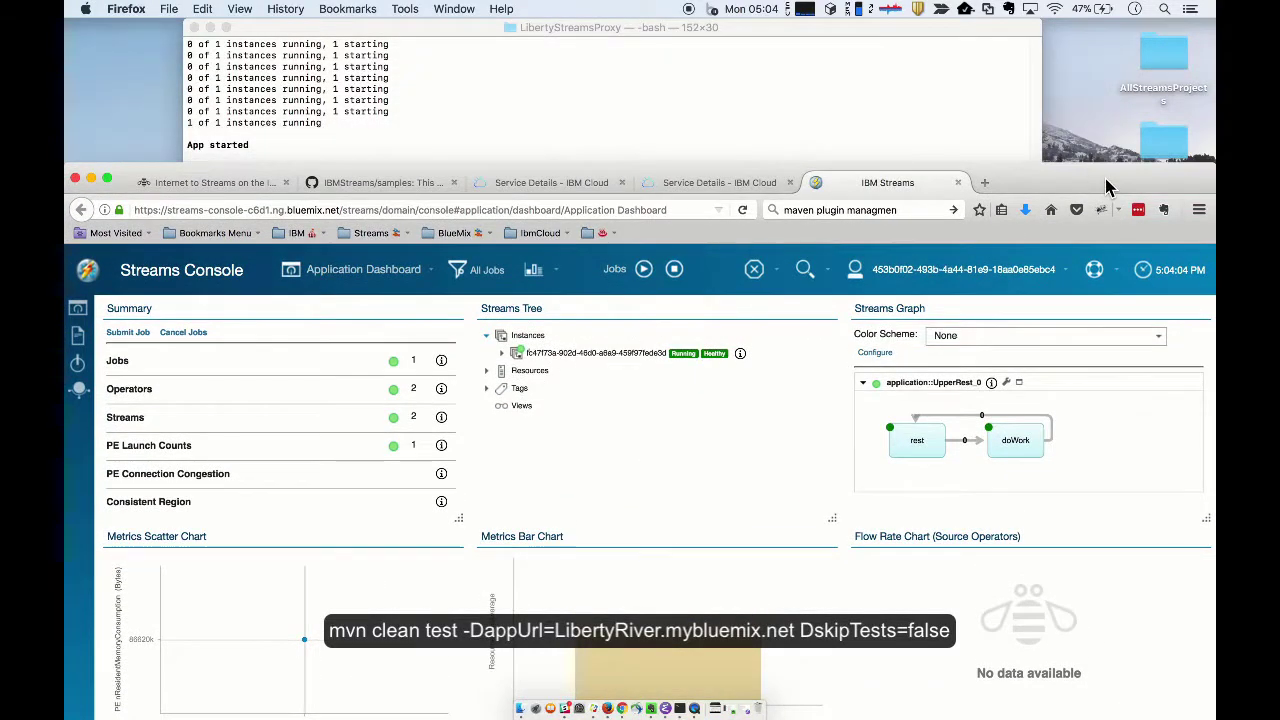
{"action": "left_click", "coordinate": [979, 108]}
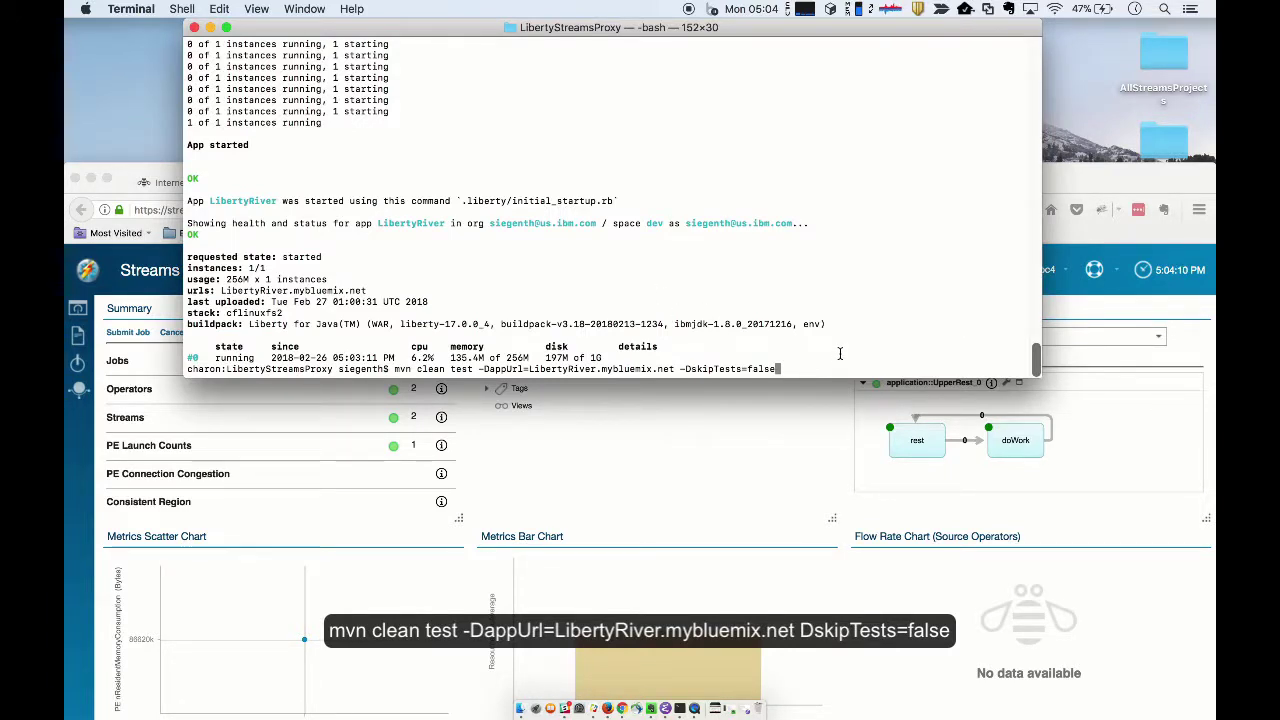
{"action": "key", "text": "Return"}
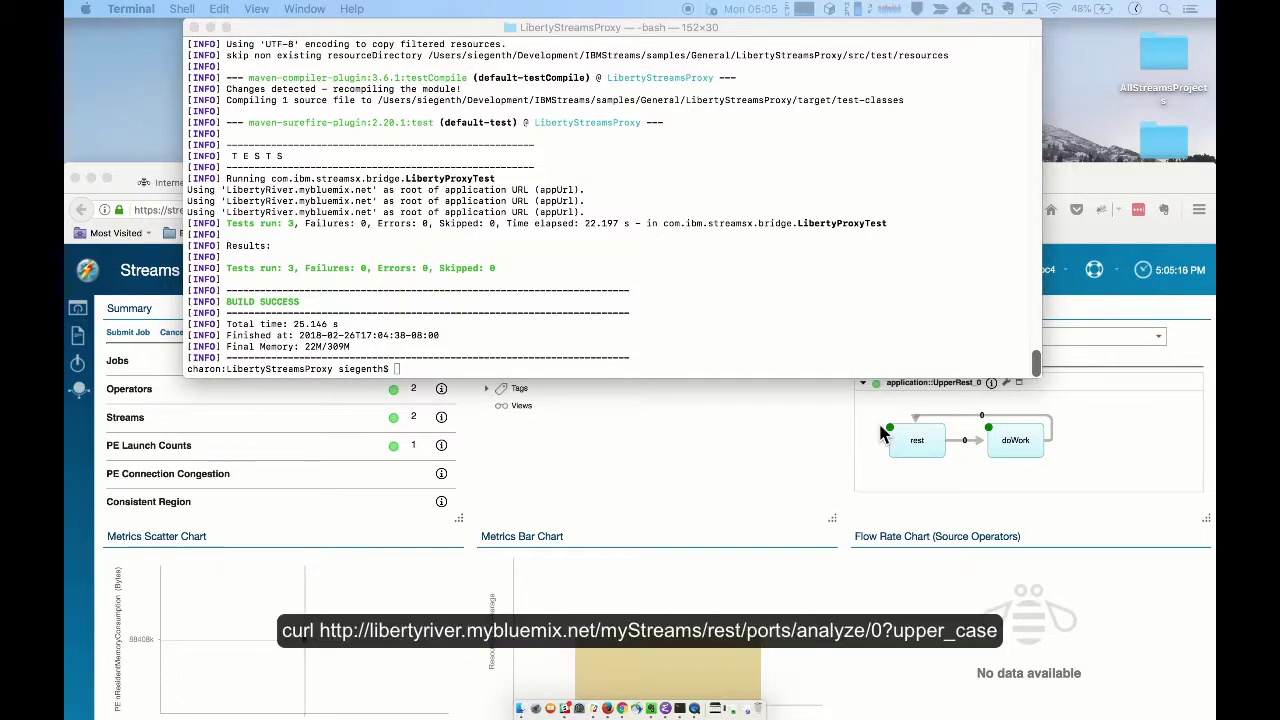
{"action": "left_click", "coordinate": [423, 366]}
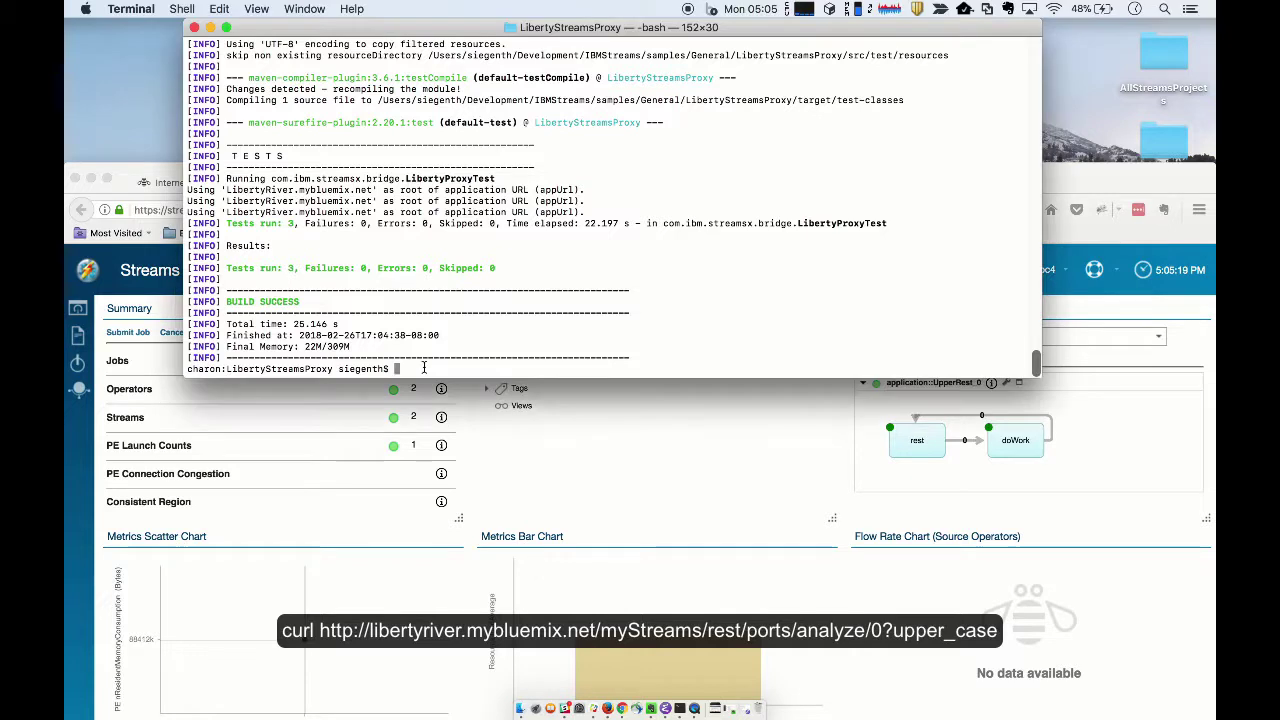
{"action": "type", "text": "curl http://libertyriver.mybluemix.net/myStreams/rest/ports/analyze/0?upper_case"}
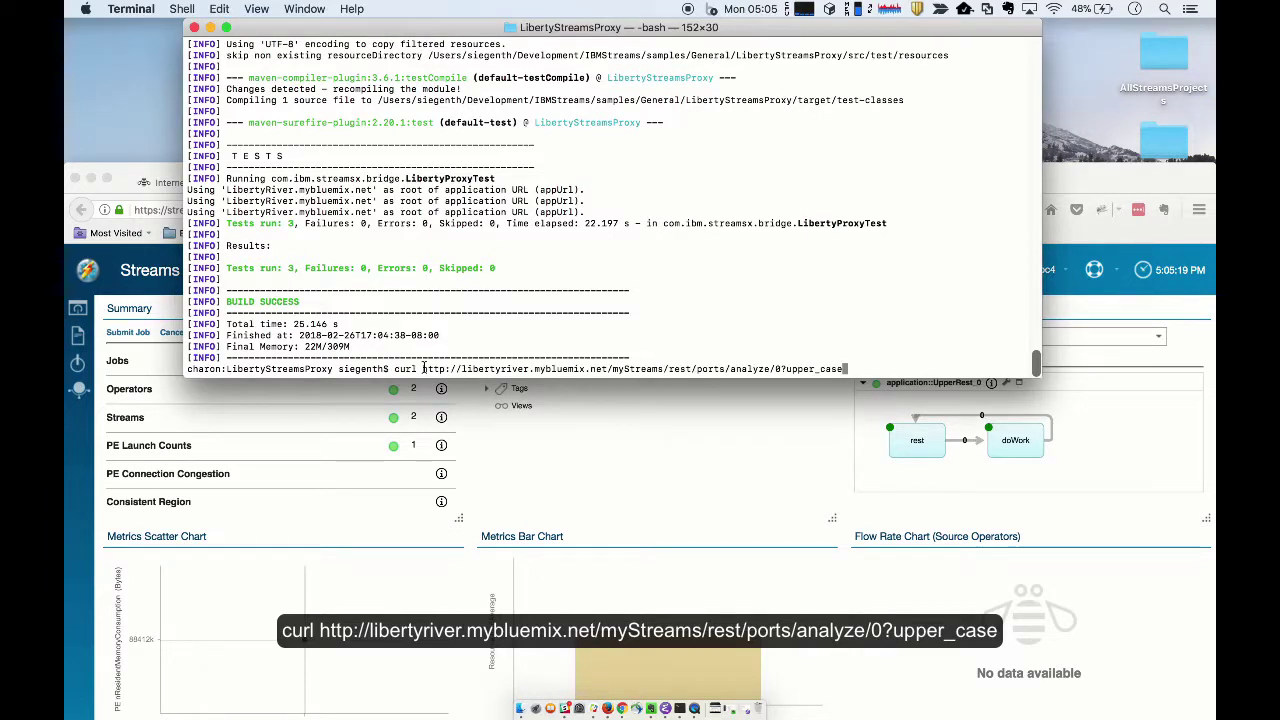
{"action": "key", "text": "Return"}
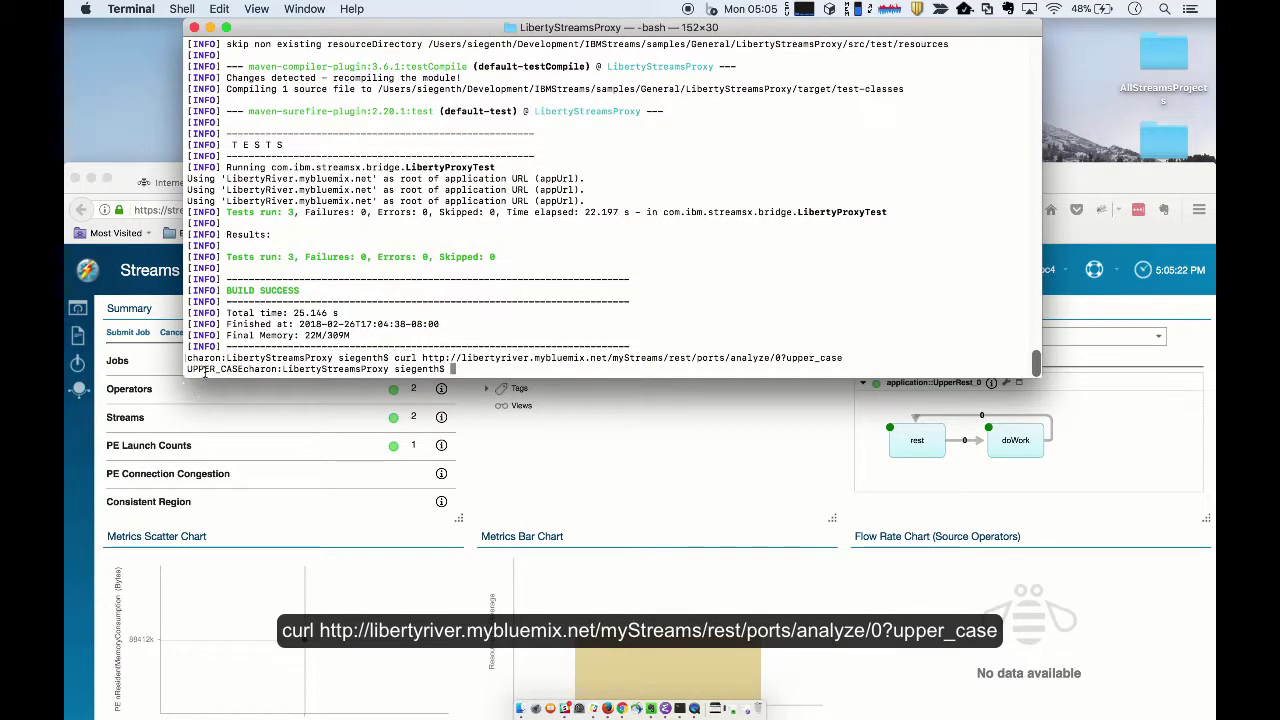
- Repeat the curl request with fjfjfjfjfjfjfjfj appended to the upper_case query text
{"action": "key", "text": "Up"}
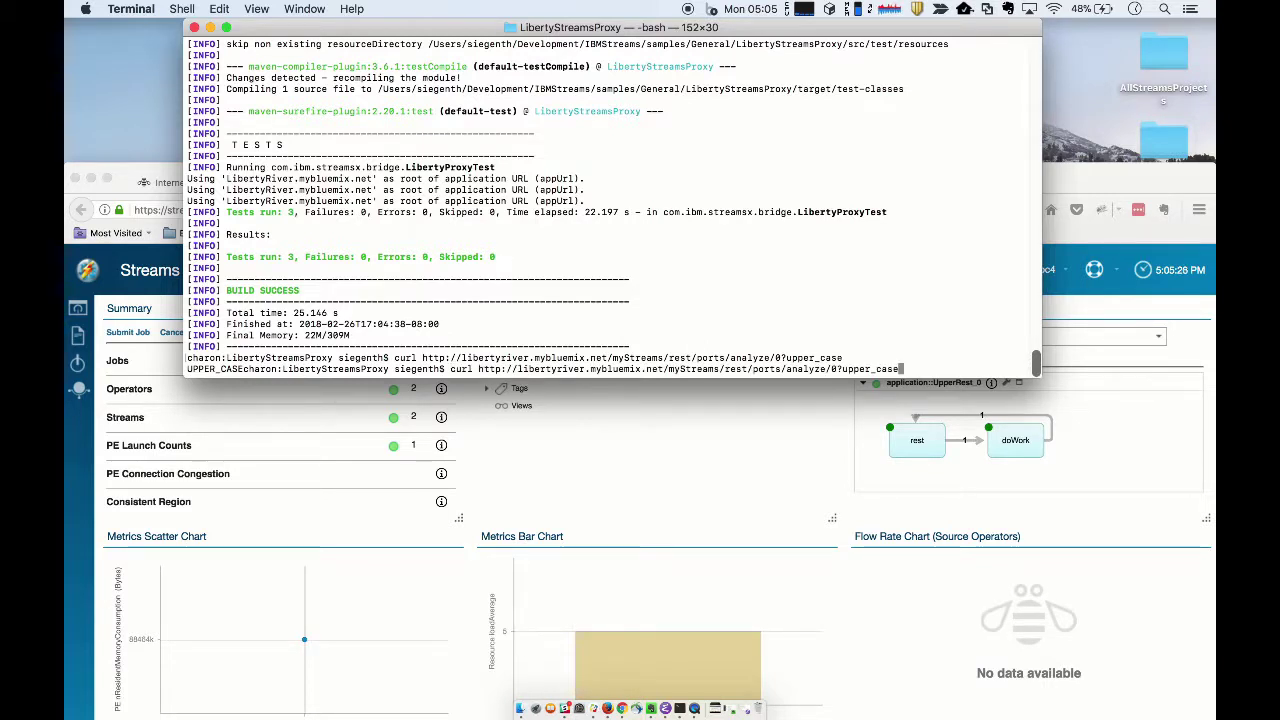
{"action": "type", "text": "fjfjfjfjfjfjfjfj"}
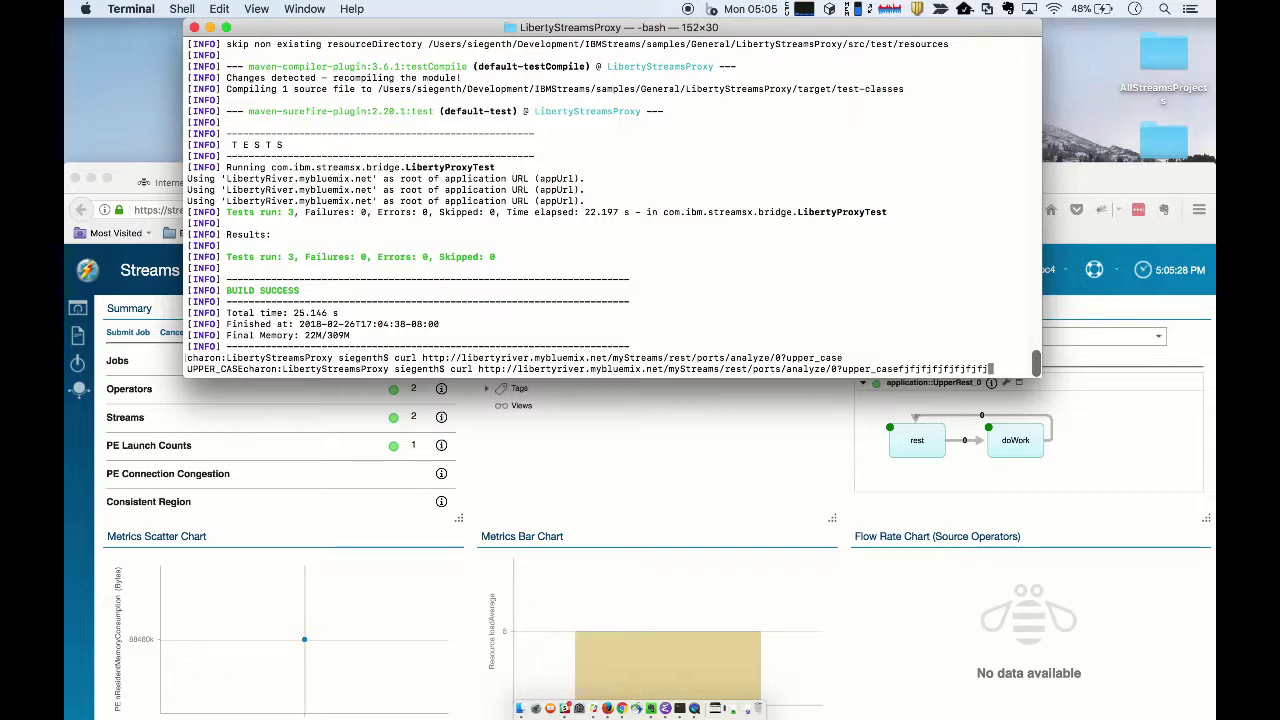
{"action": "key", "text": "Return"}
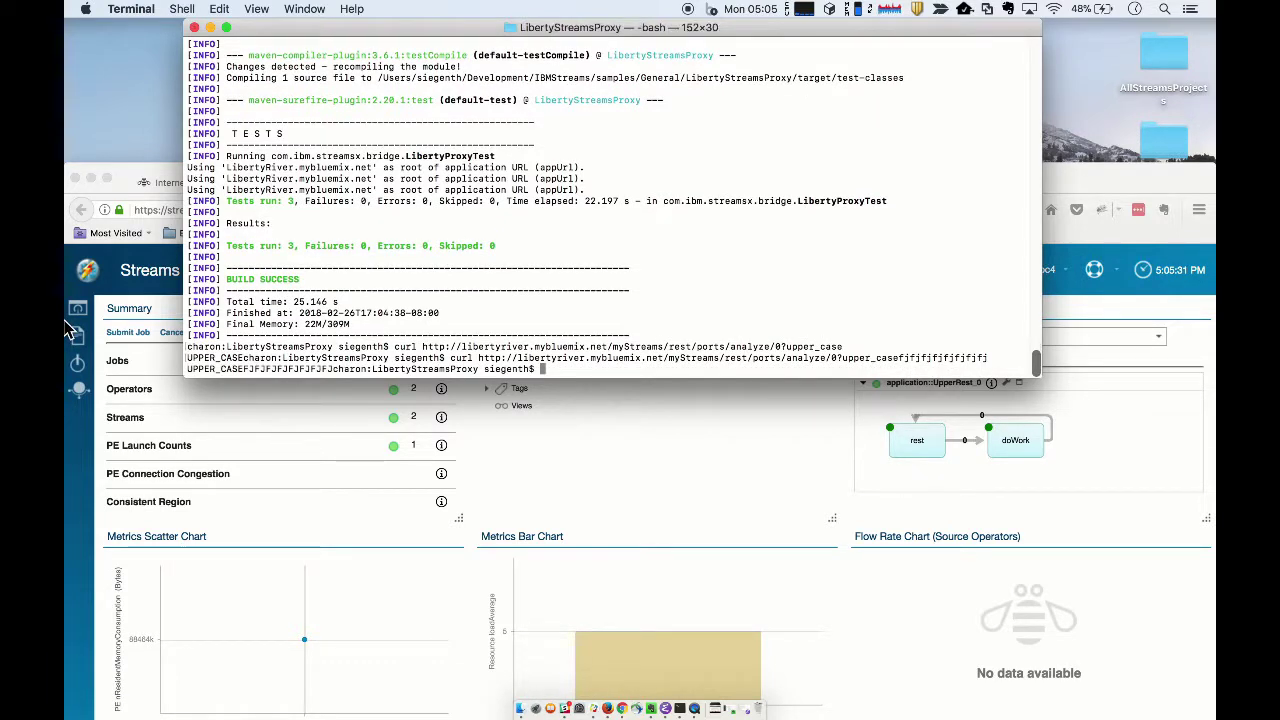